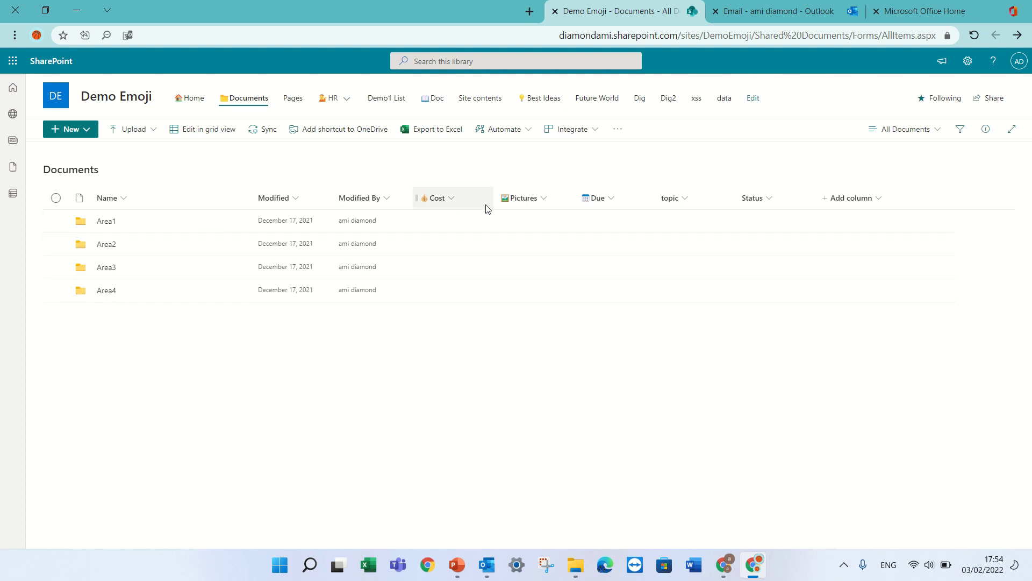
# - Open the Create a rule dialog from the Documents library's Automate > Rules menu
pyautogui.click(528, 135)
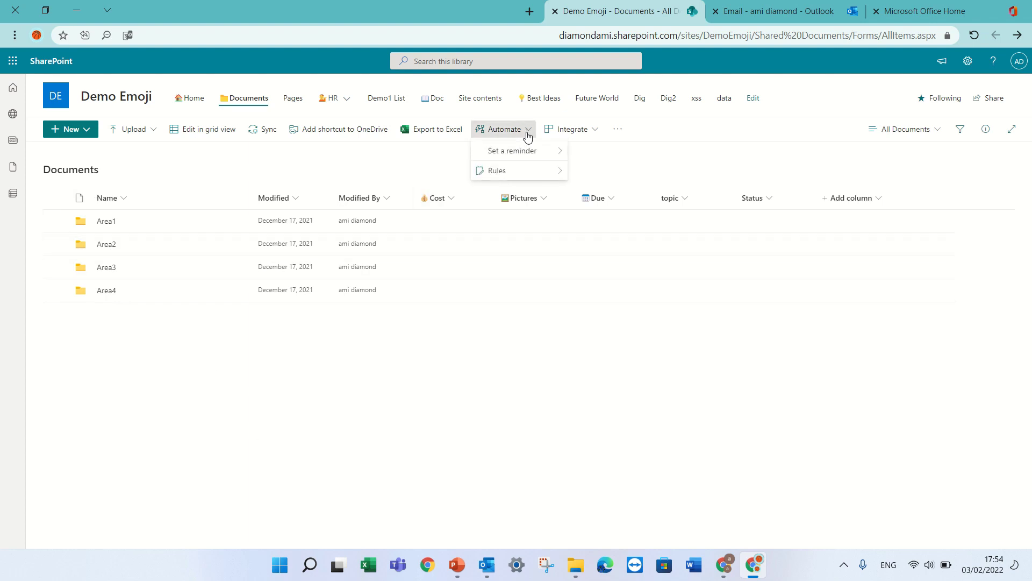
pyautogui.moveTo(521, 172)
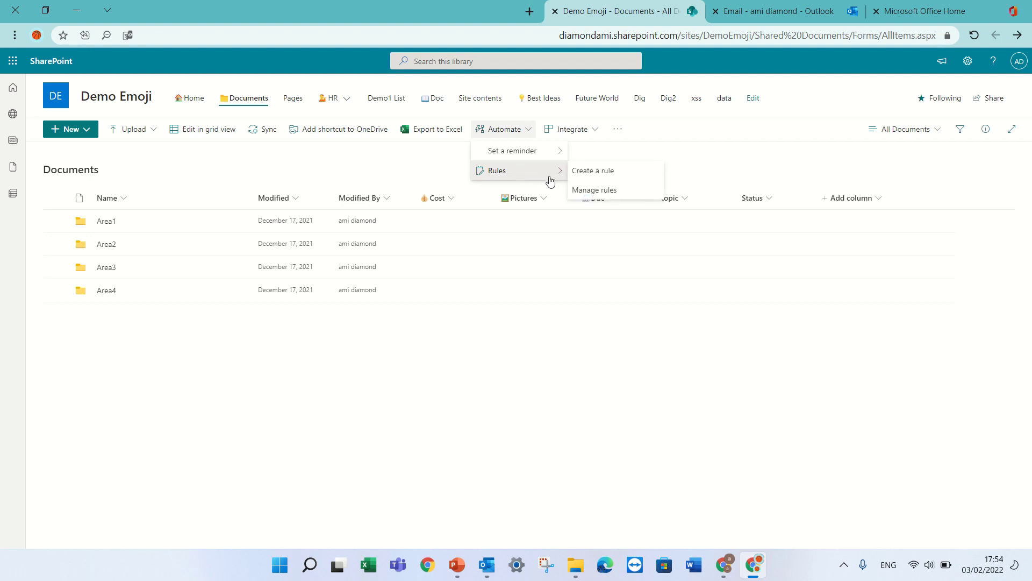
pyautogui.click(616, 172)
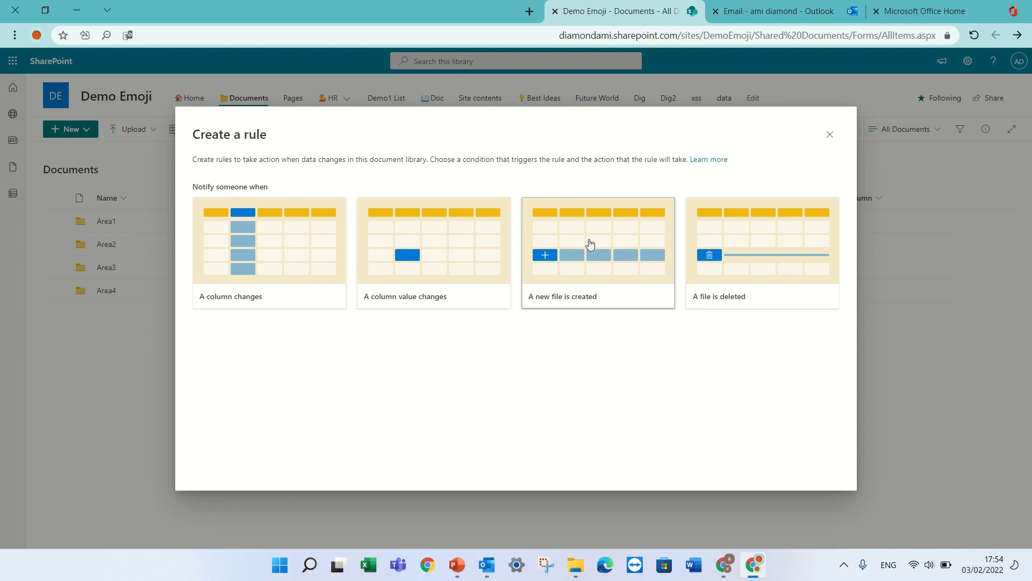
# - Create an 'A new file is created' rule that emails the account owner
pyautogui.click(591, 244)
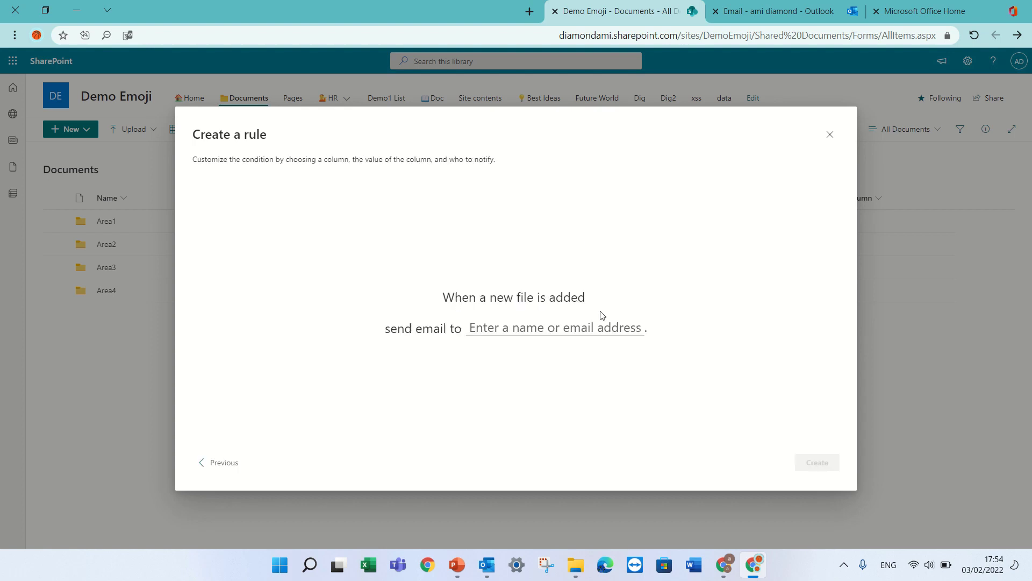
pyautogui.click(520, 331)
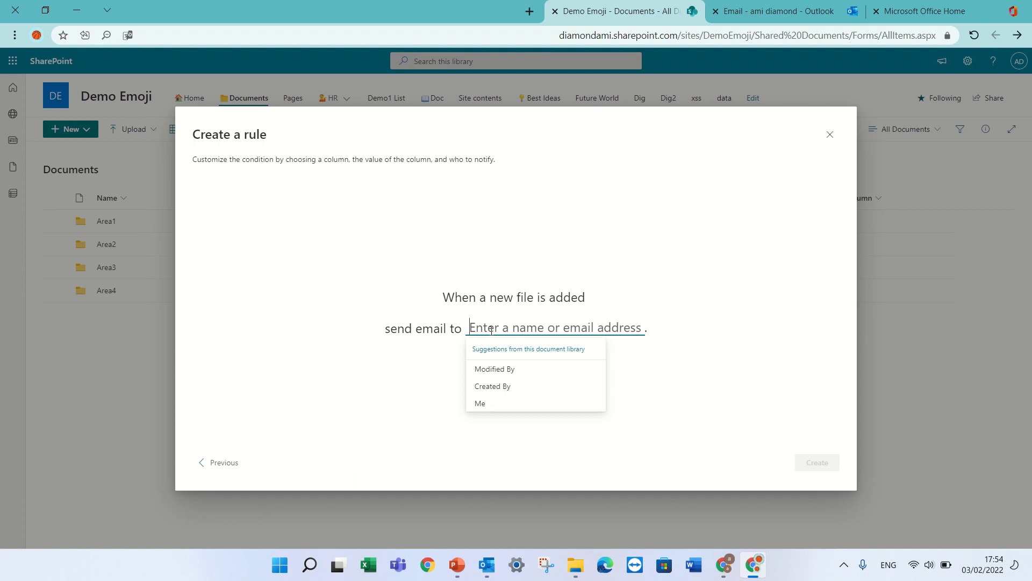
pyautogui.write('ale')
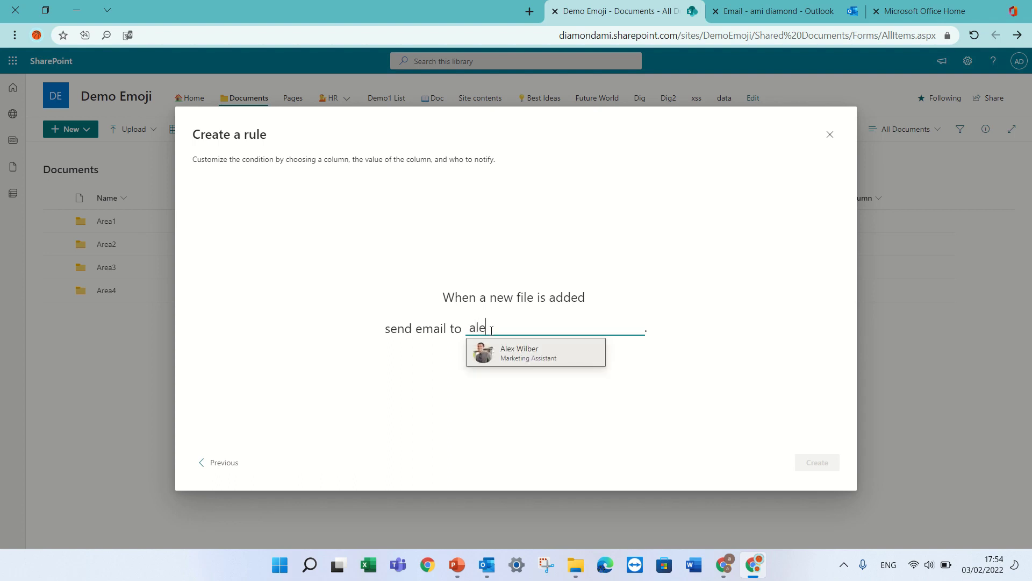
pyautogui.press('BackSpace')
pyautogui.press('BackSpace')
pyautogui.press('BackSpace')
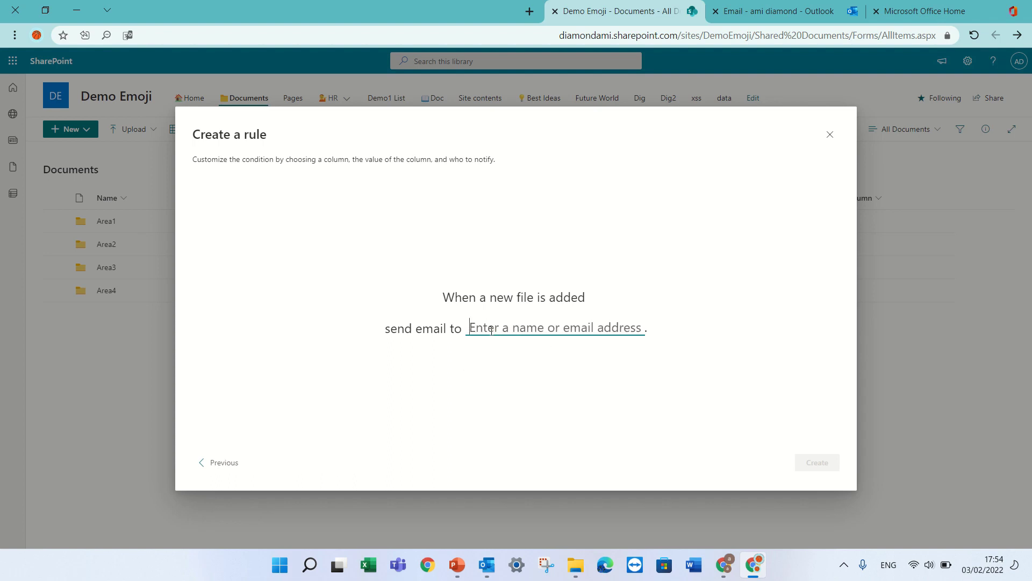
pyautogui.write('ami')
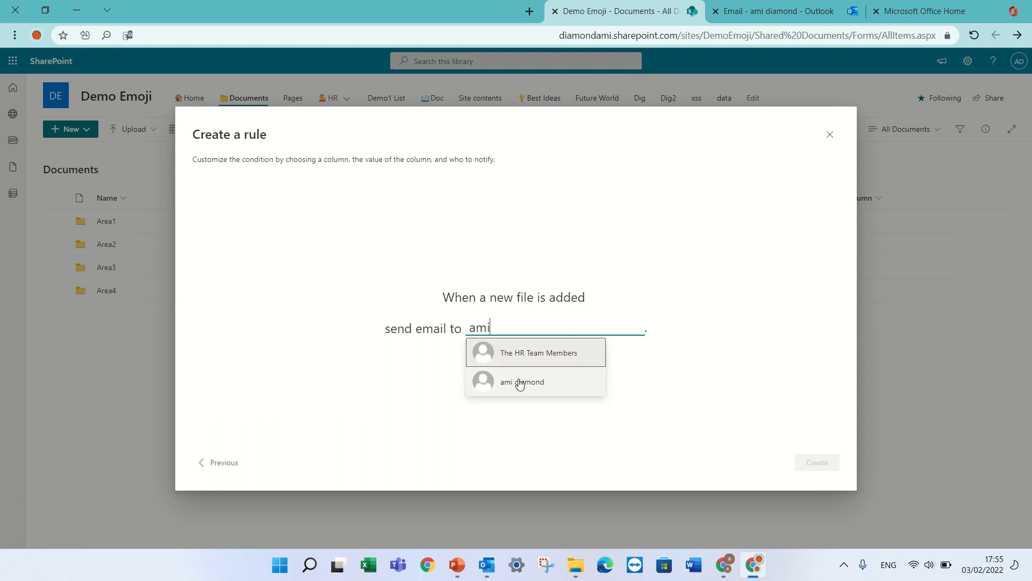
pyautogui.click(519, 383)
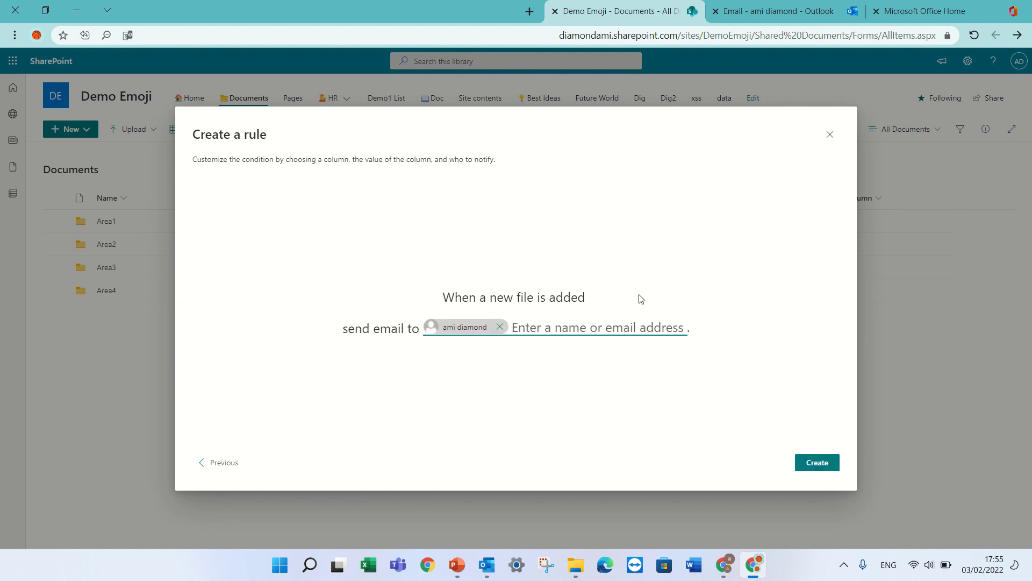
pyautogui.click(820, 464)
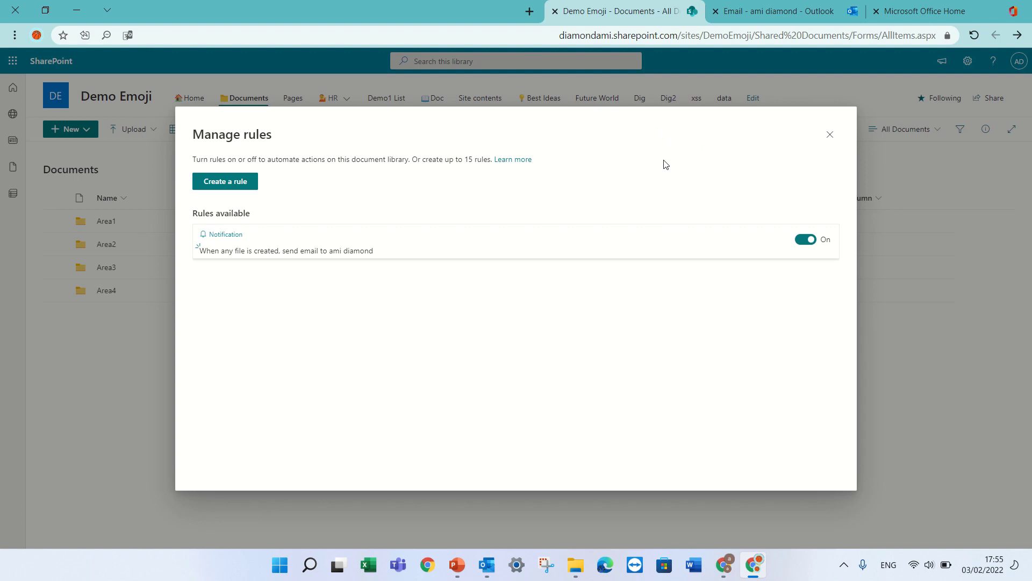
# - Create an 'A file is deleted' rule that sends the email to Me
pyautogui.click(227, 183)
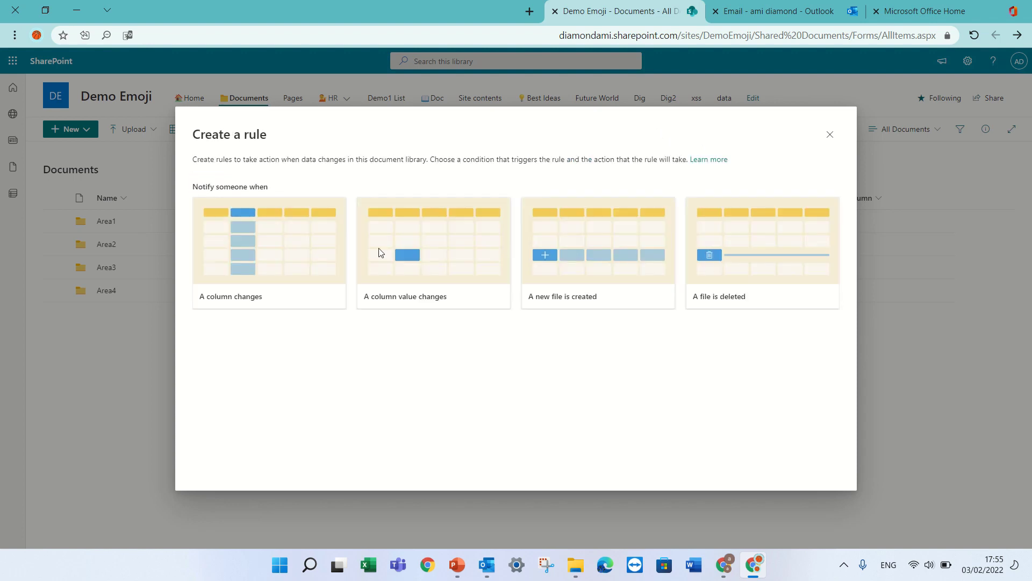
pyautogui.click(735, 282)
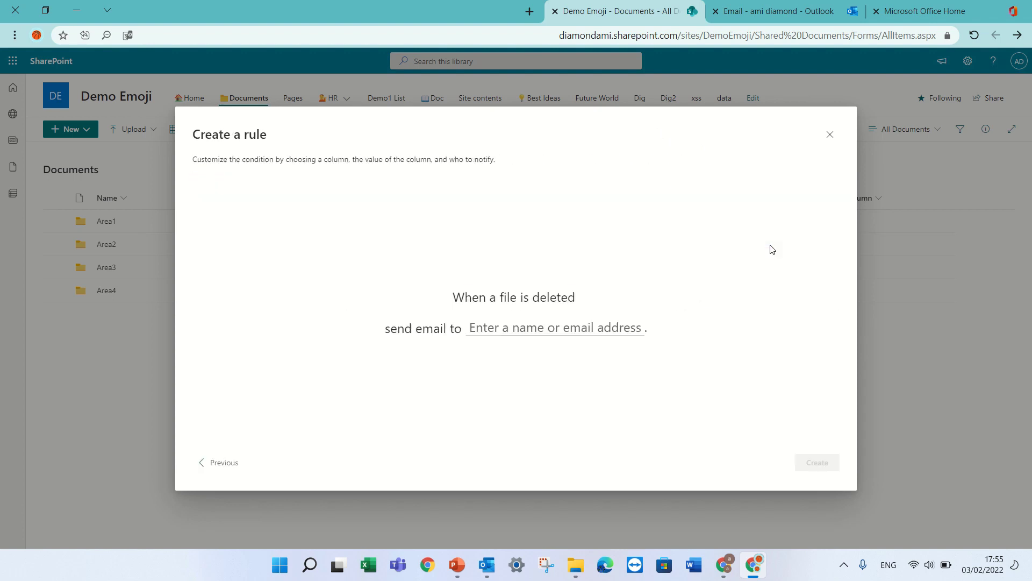
pyautogui.click(501, 328)
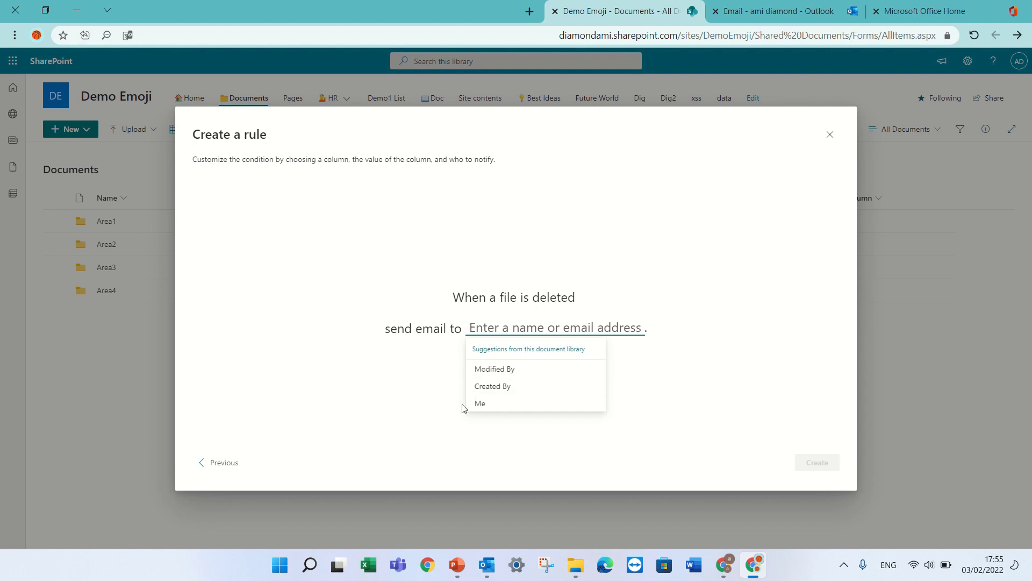
pyautogui.click(491, 406)
pyautogui.click(828, 467)
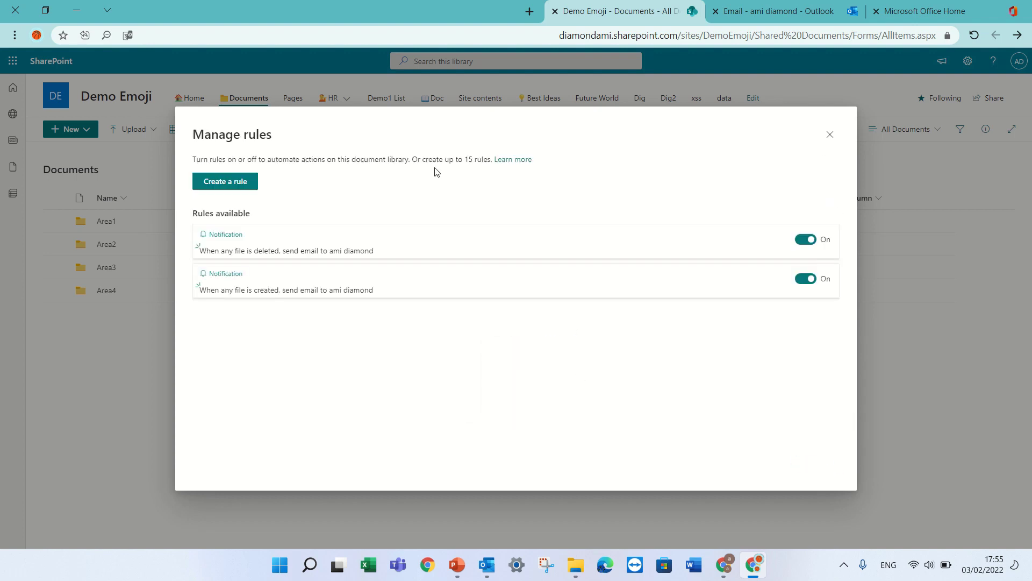
# - Create an 'A column changes' rule watching the Due column that emails Me
pyautogui.click(218, 183)
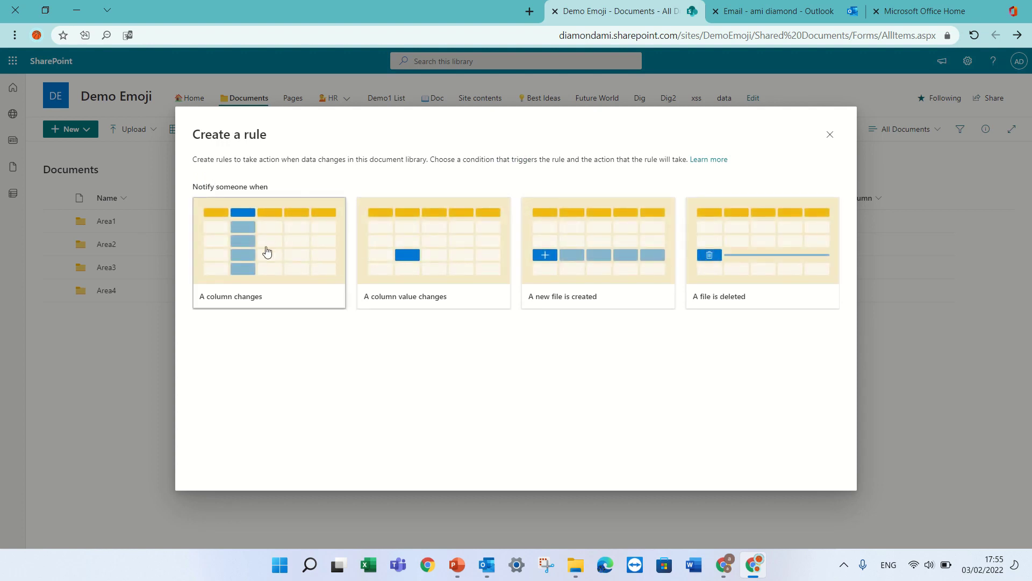
pyautogui.click(248, 252)
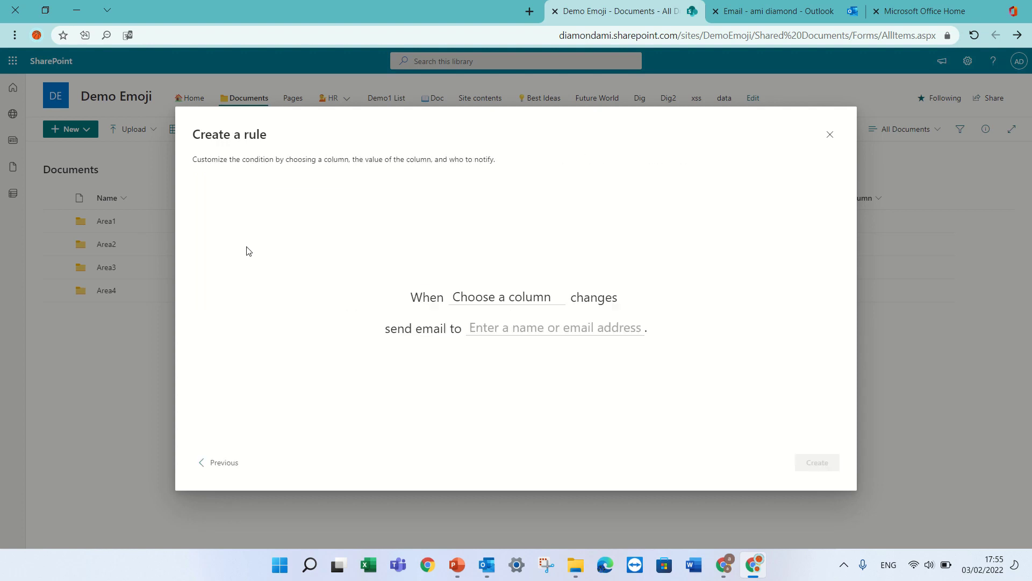
pyautogui.click(520, 305)
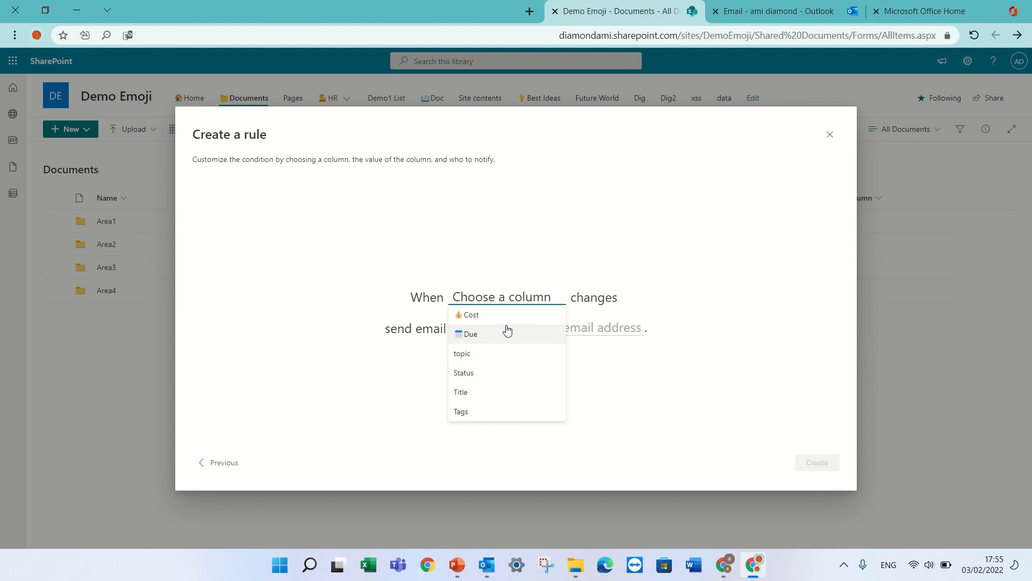
pyautogui.click(502, 335)
pyautogui.click(501, 329)
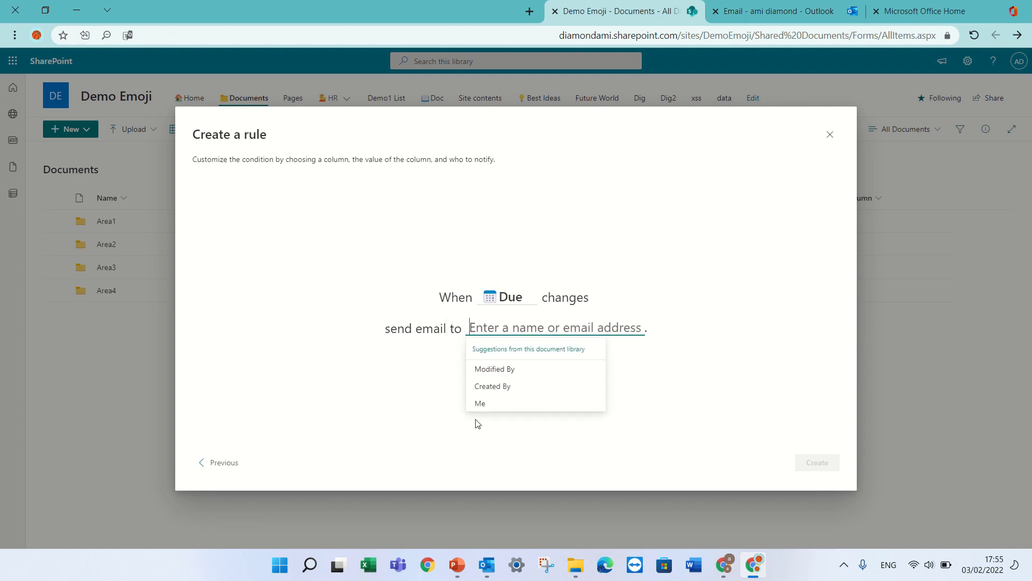
pyautogui.click(486, 405)
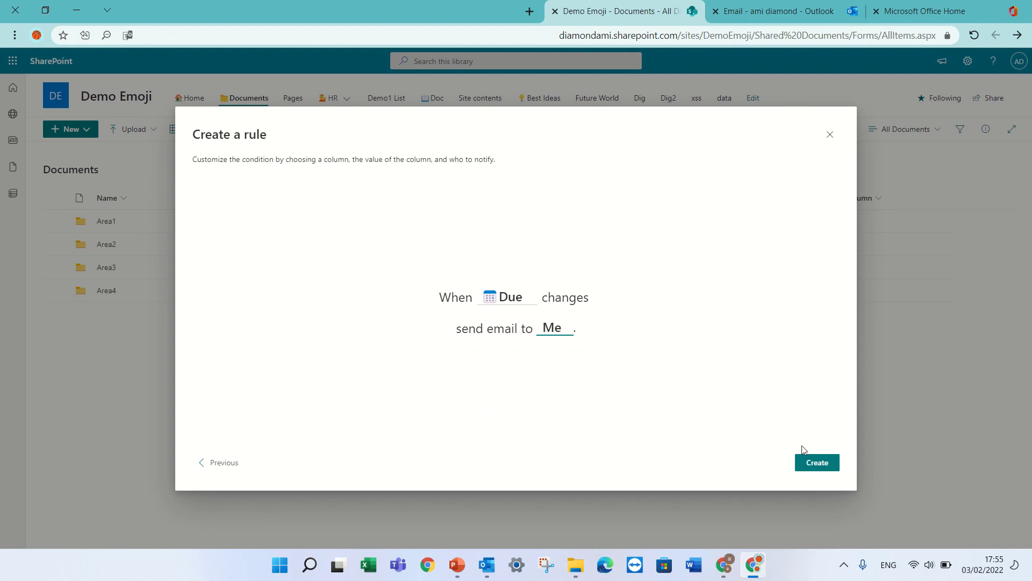
pyautogui.click(817, 466)
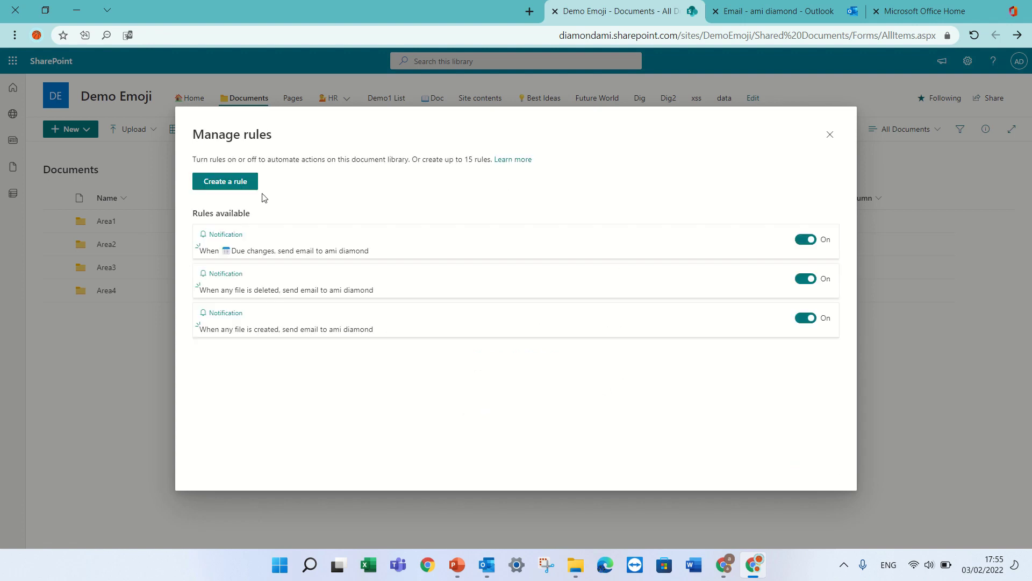
# - Create a rule that emails Me when the Status column is IT
pyautogui.click(248, 183)
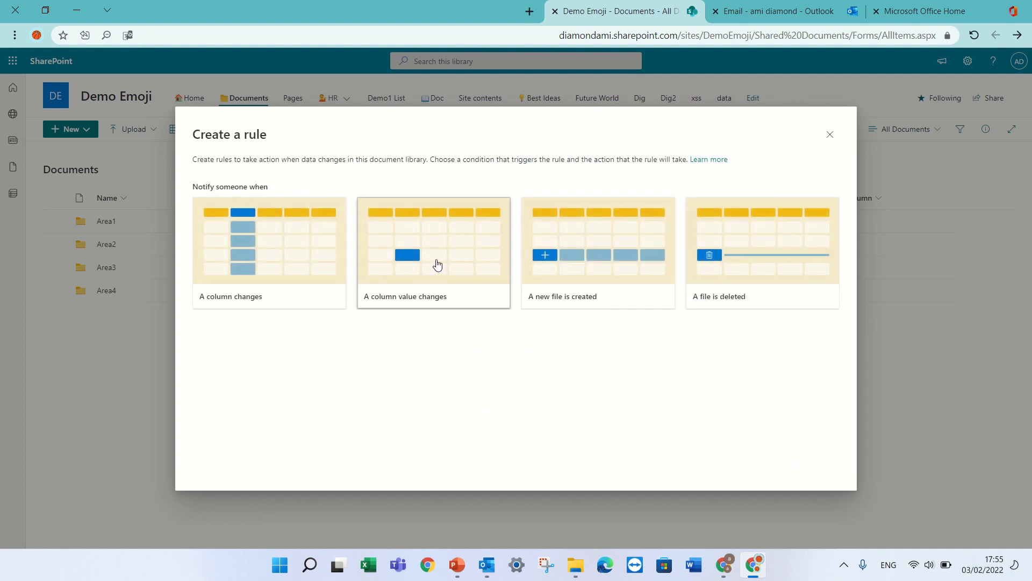
pyautogui.click(435, 257)
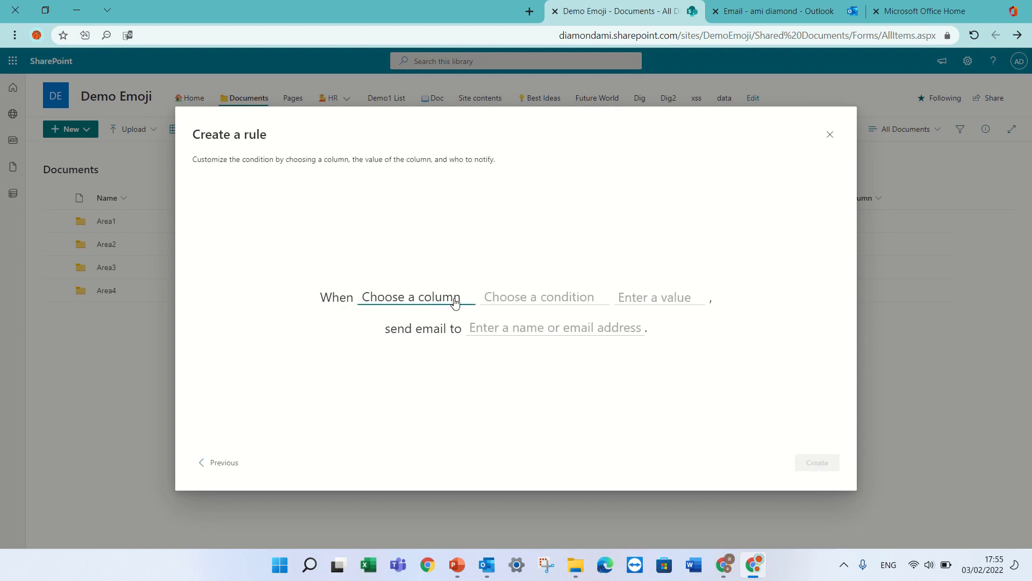
pyautogui.click(421, 293)
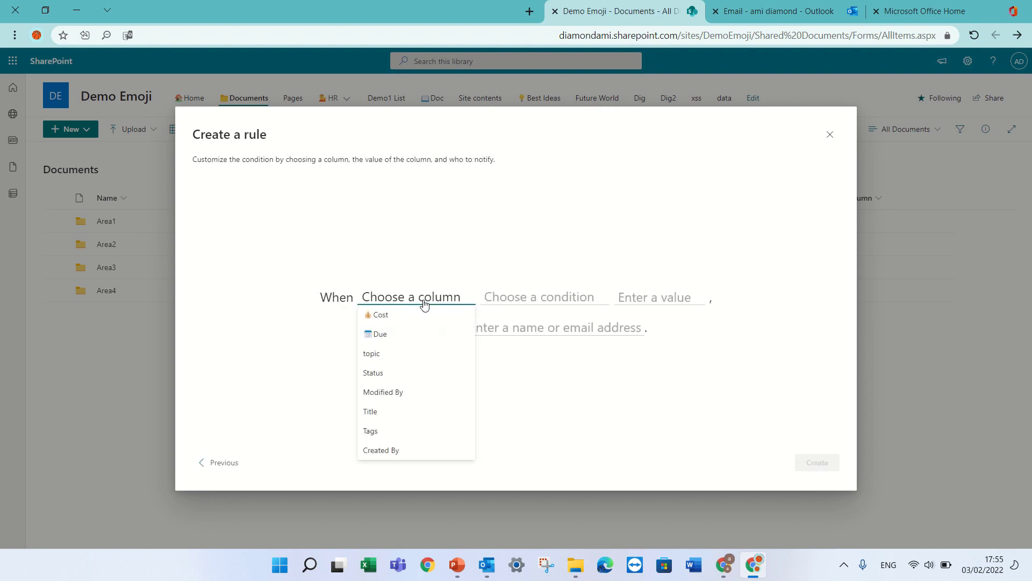
pyautogui.click(408, 374)
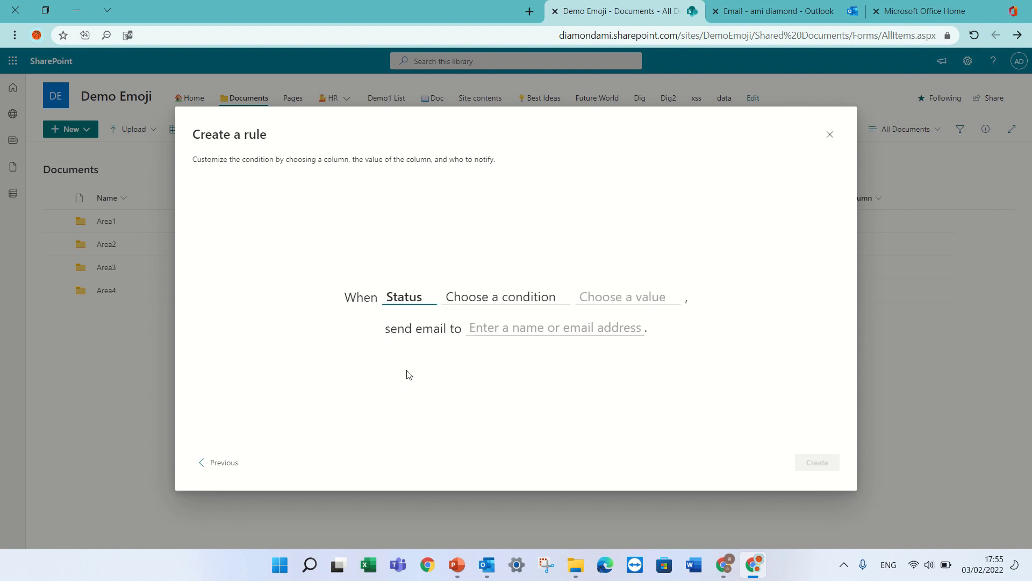
pyautogui.click(543, 305)
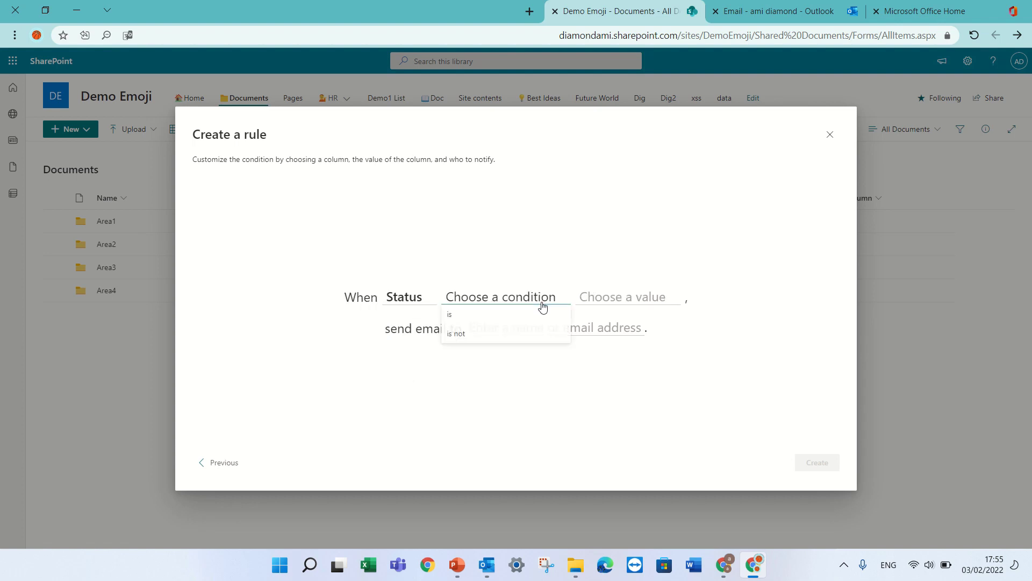
pyautogui.click(500, 317)
pyautogui.click(576, 301)
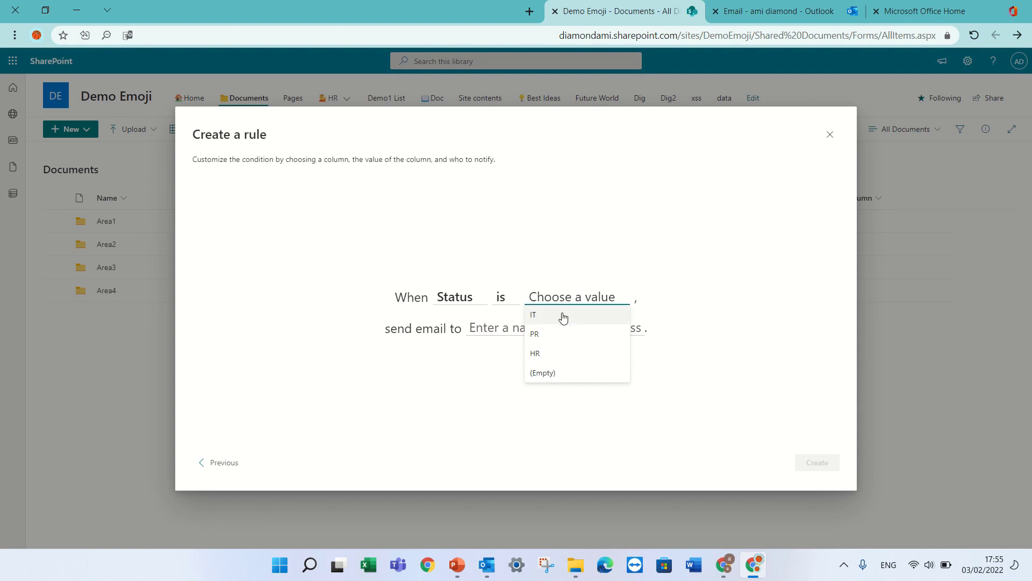
pyautogui.click(562, 316)
pyautogui.click(533, 322)
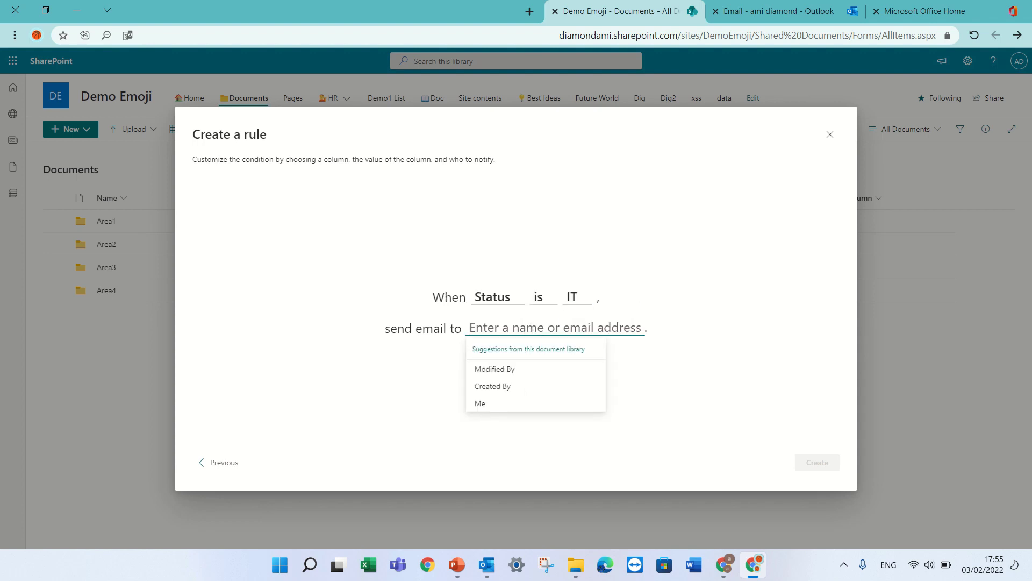
pyautogui.click(499, 412)
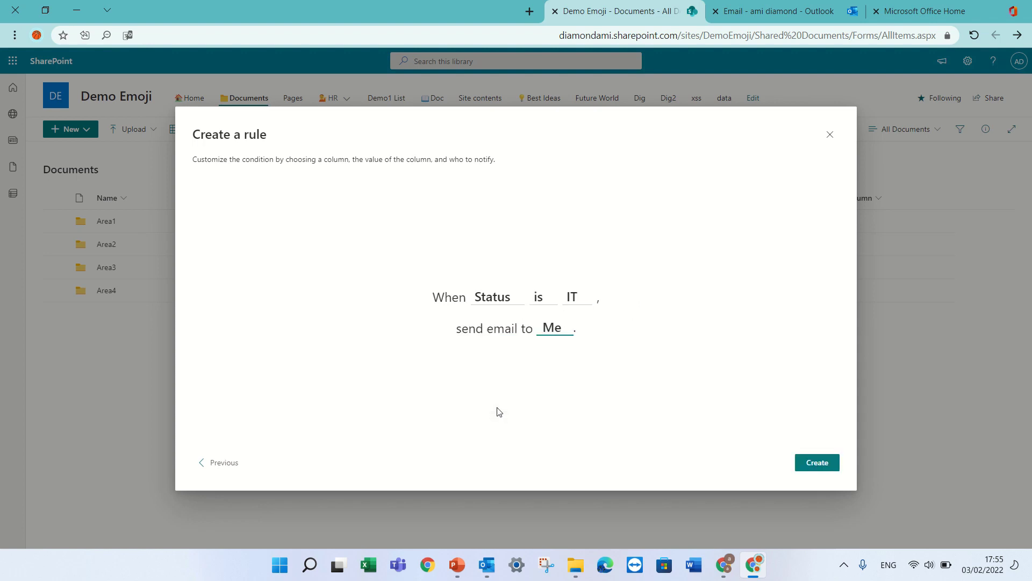
pyautogui.click(813, 463)
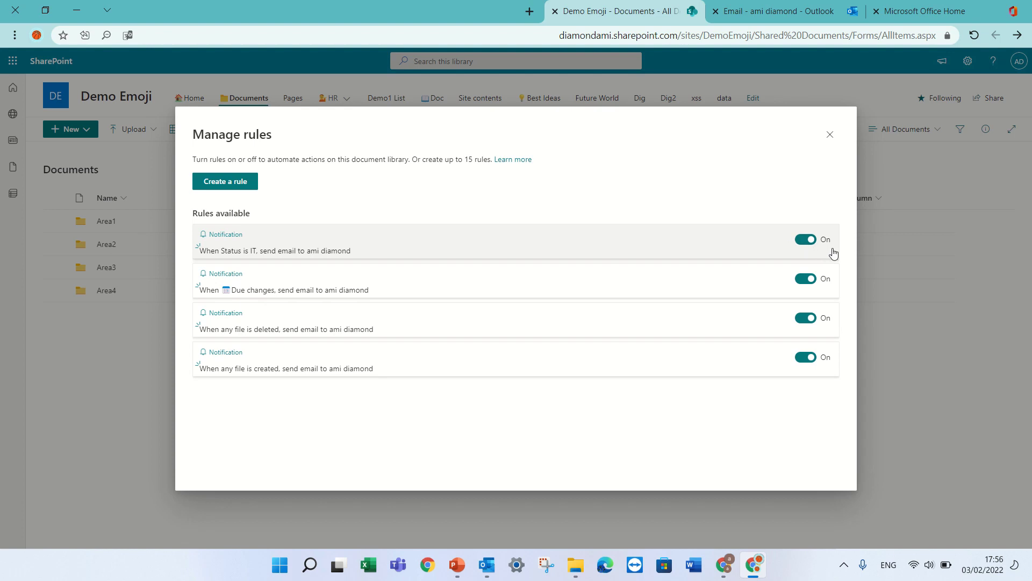
# - Review the Status-is-IT rule, cancel without changes, and close Manage rules
pyautogui.click(809, 249)
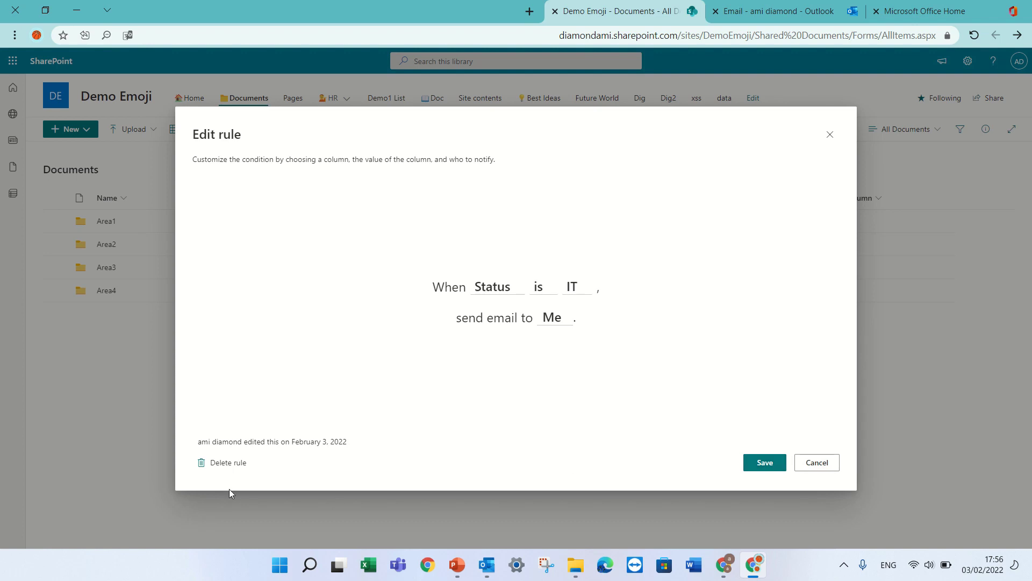
pyautogui.click(830, 467)
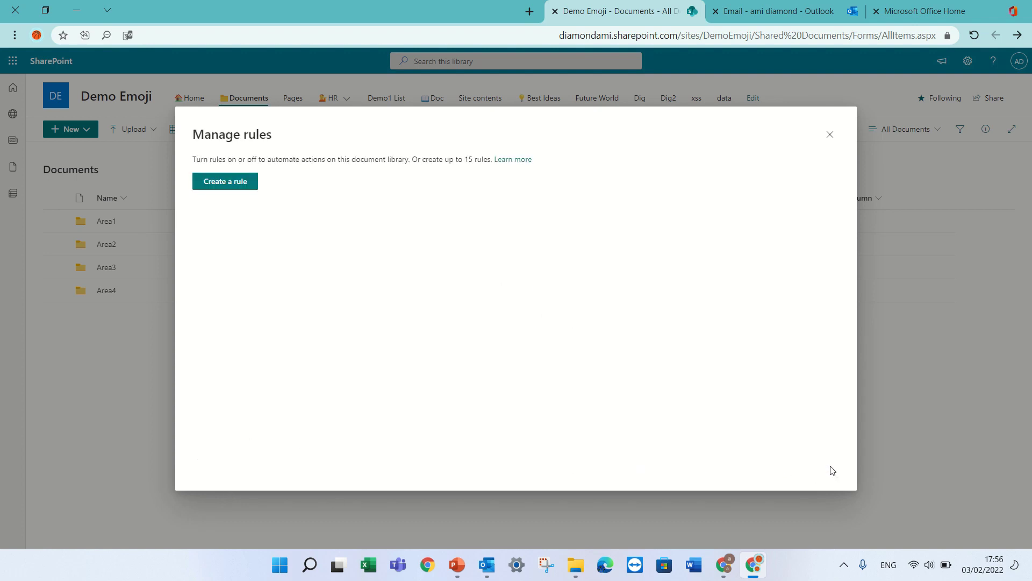
pyautogui.click(829, 135)
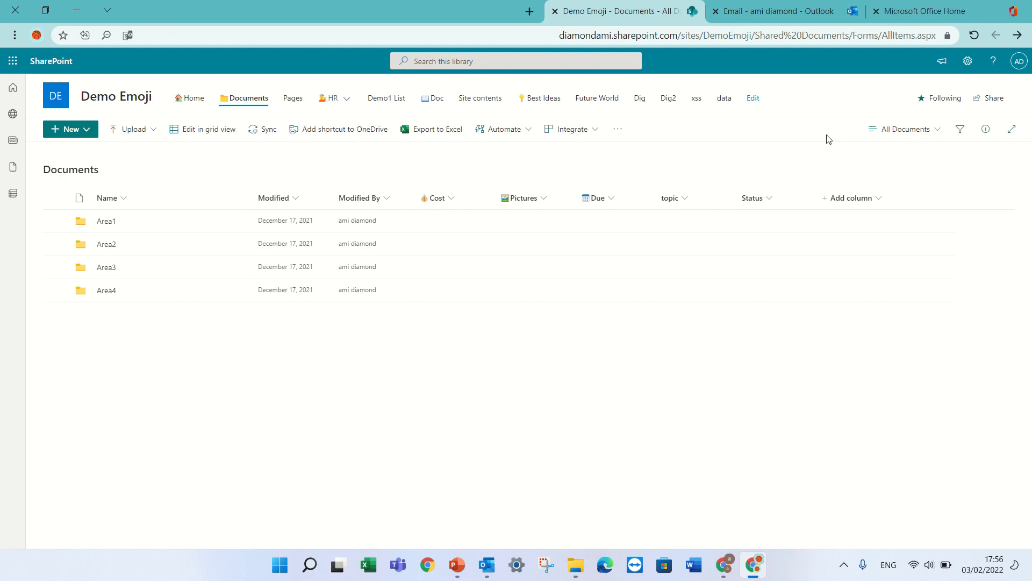
# - Upload WhatsApp Image 2022-02-02 at 22.26.56.jpeg from Downloads into the Documents library
pyautogui.click(138, 130)
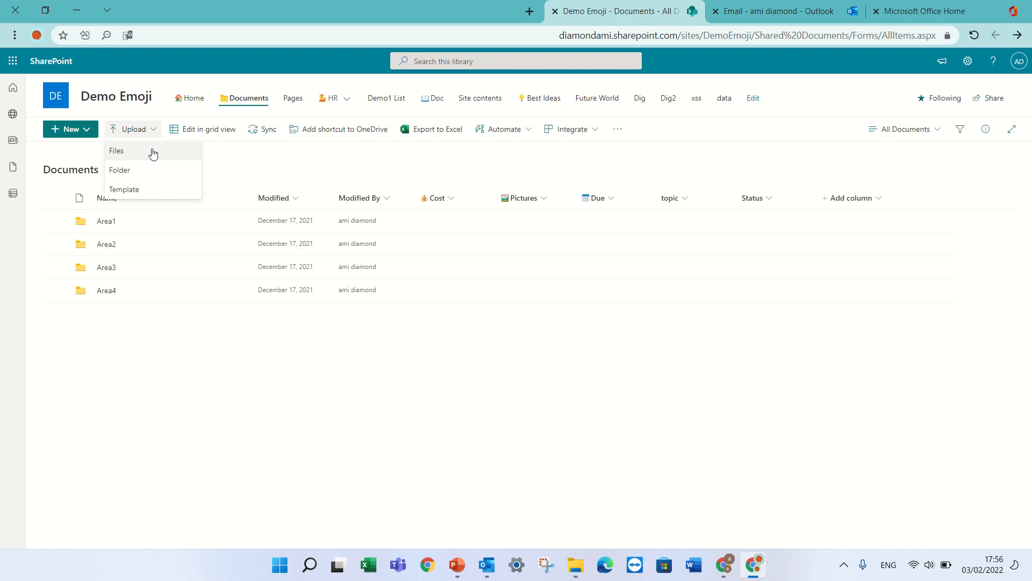
pyautogui.click(153, 154)
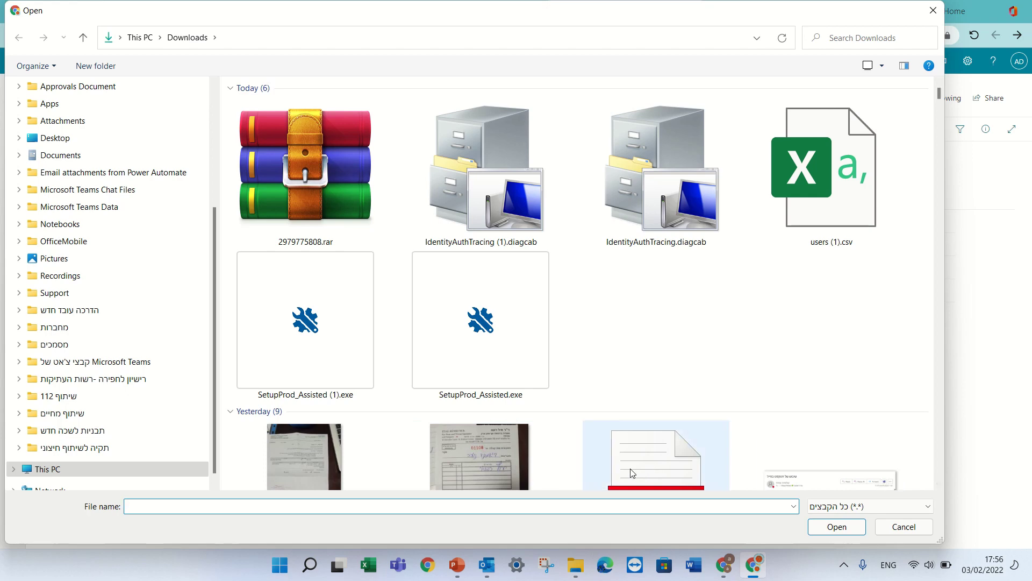
pyautogui.doubleClick(518, 456)
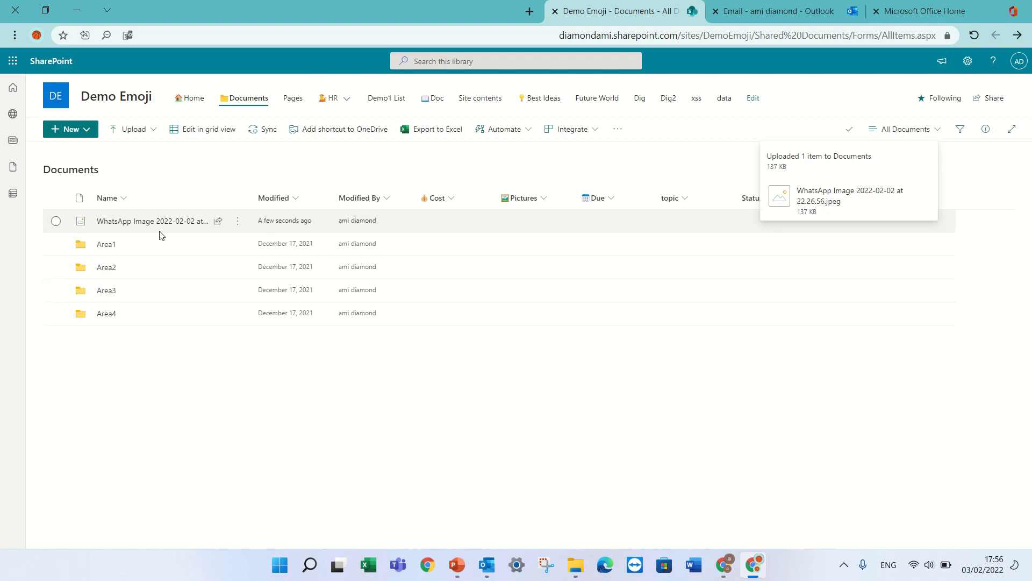
# - Refresh the Outlook inbox and open the new SharePoint email about the uploaded image
pyautogui.click(808, 13)
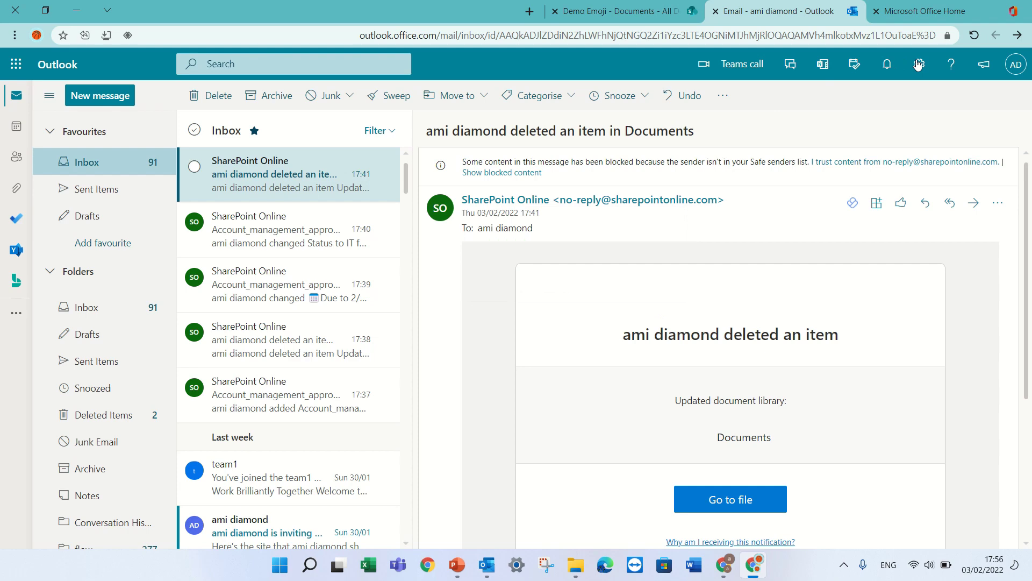
pyautogui.click(976, 36)
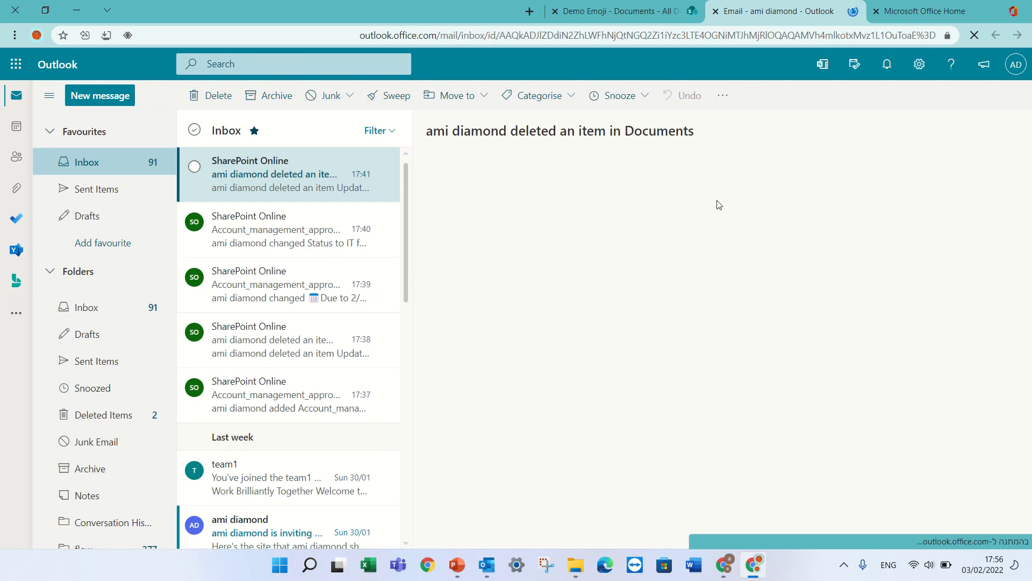
pyautogui.moveTo(439, 36)
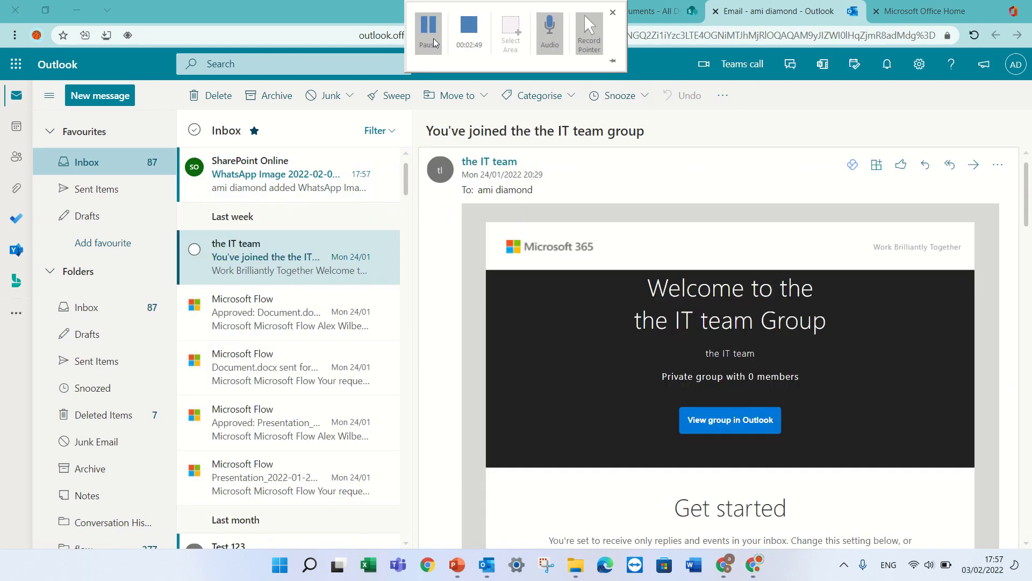
pyautogui.click(264, 178)
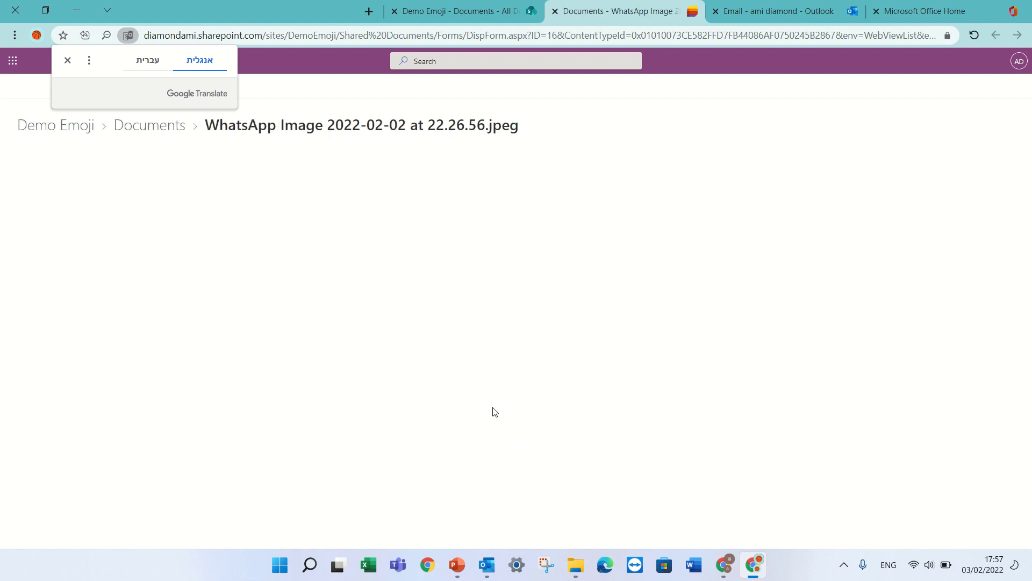
# - Dismiss the Google Translate popup and return to the Demo Emoji Documents library tab
pyautogui.click(70, 61)
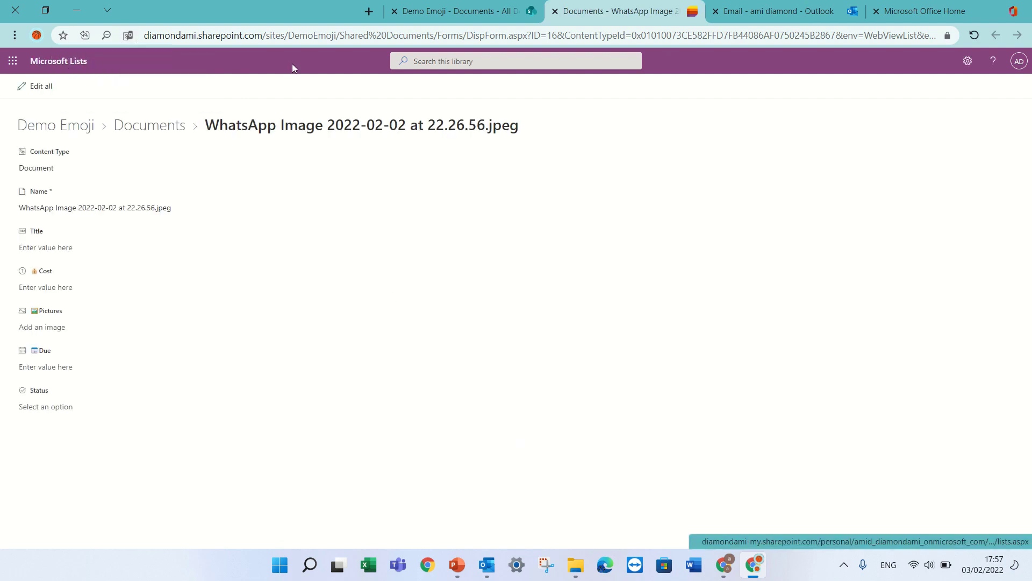
pyautogui.moveTo(436, 5)
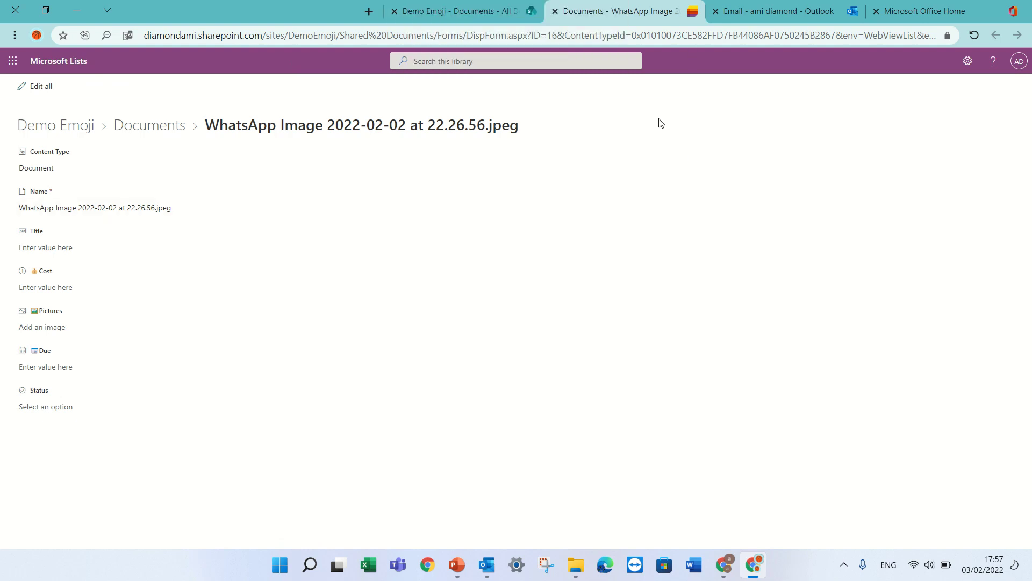
pyautogui.click(455, 9)
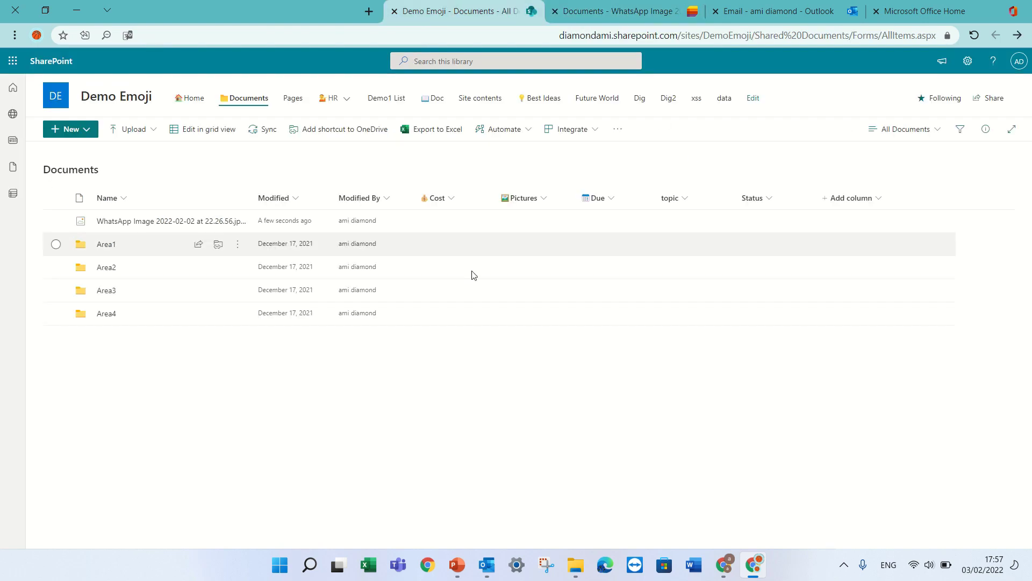
pyautogui.click(624, 14)
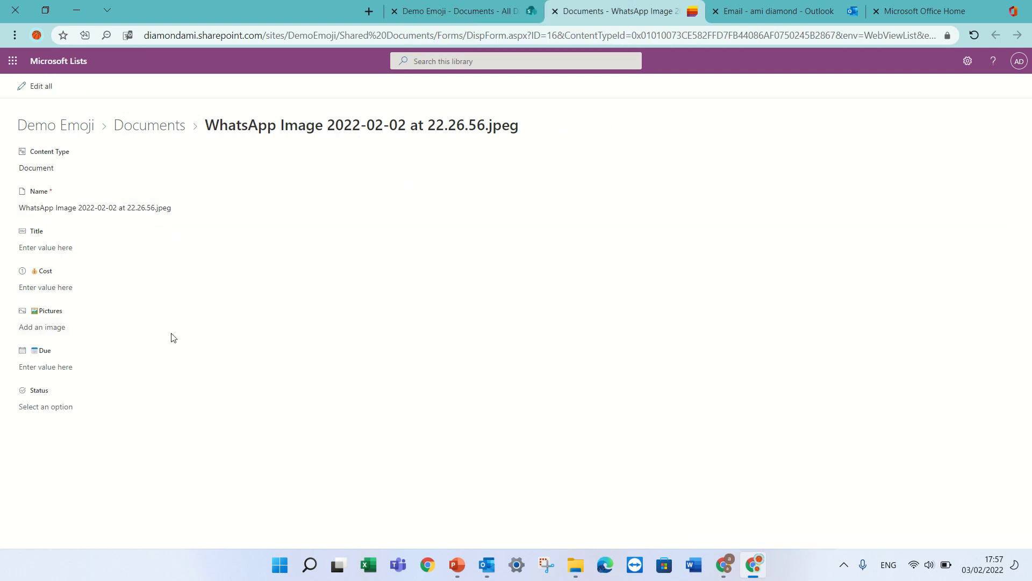
pyautogui.click(477, 15)
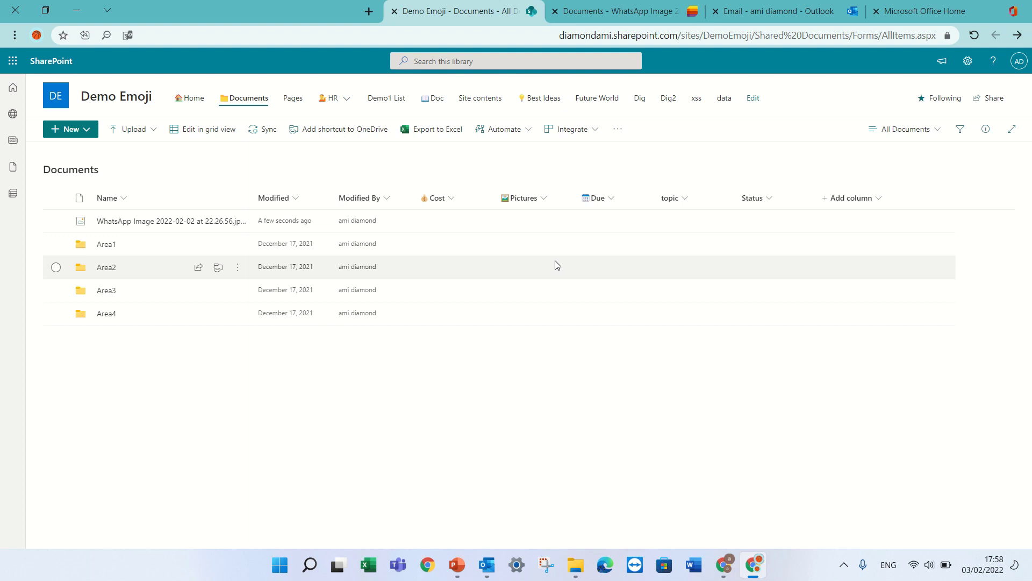
# - Delete the WhatsApp image from the library, confirming, then return to Outlook
pyautogui.click(56, 221)
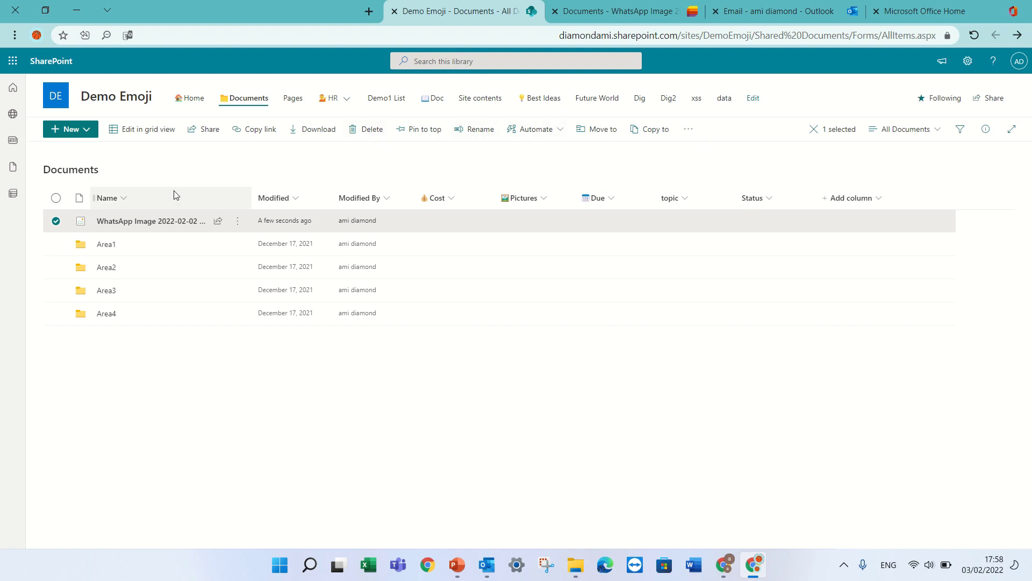
pyautogui.click(362, 131)
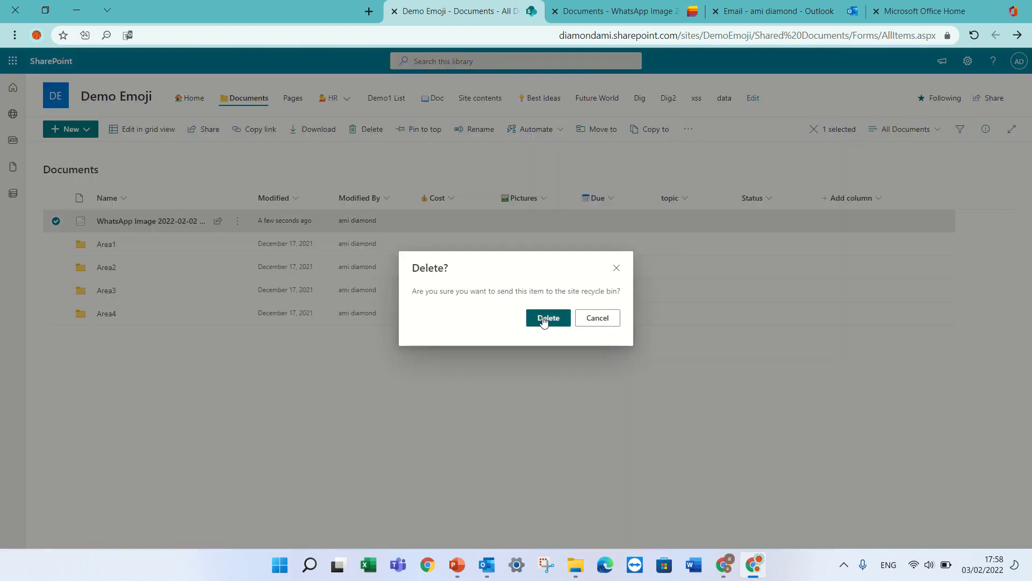
pyautogui.click(545, 319)
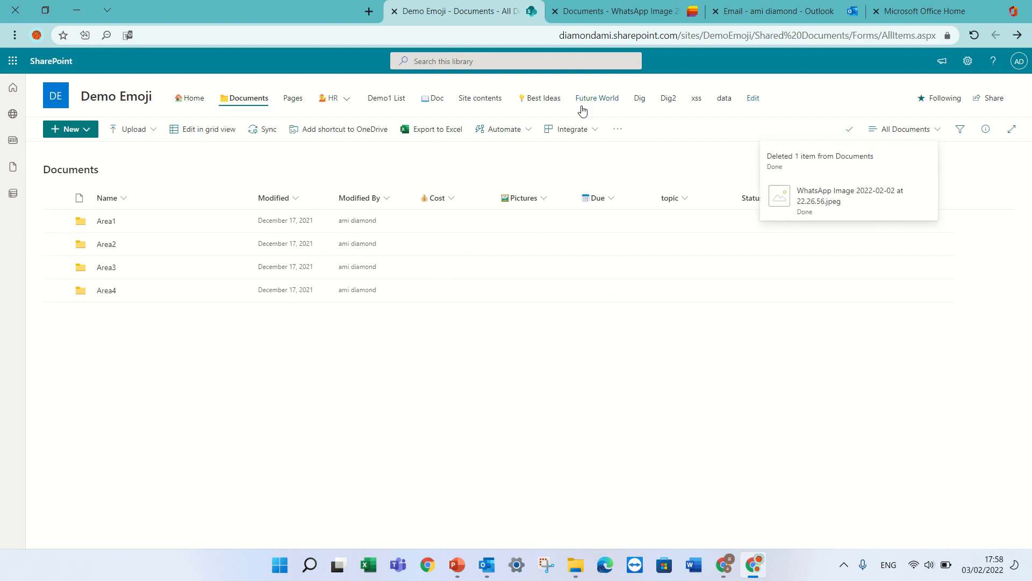
pyautogui.click(769, 11)
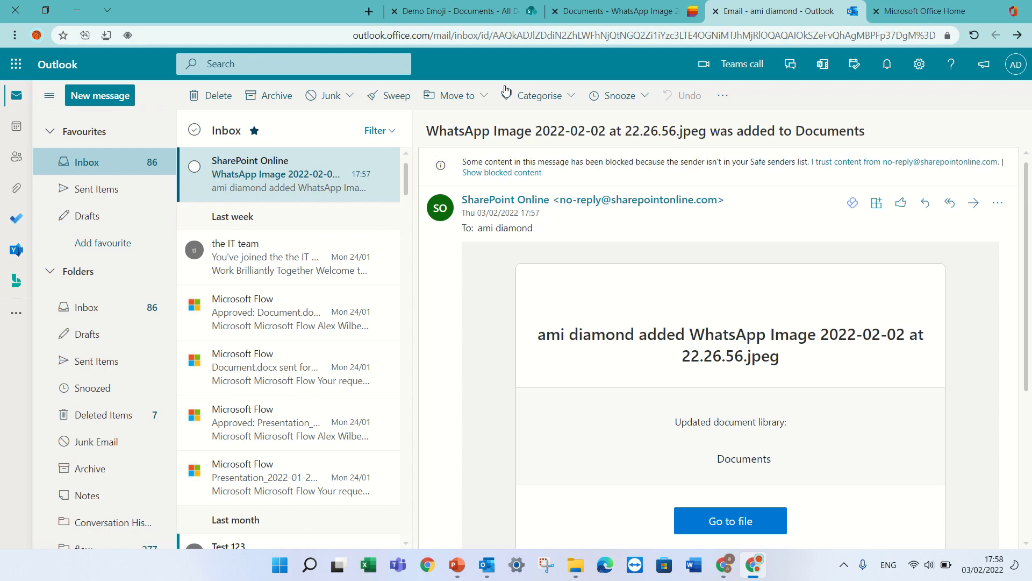
# - Open the item-deleted notification email and follow Go to file to the library
pyautogui.moveTo(424, 5)
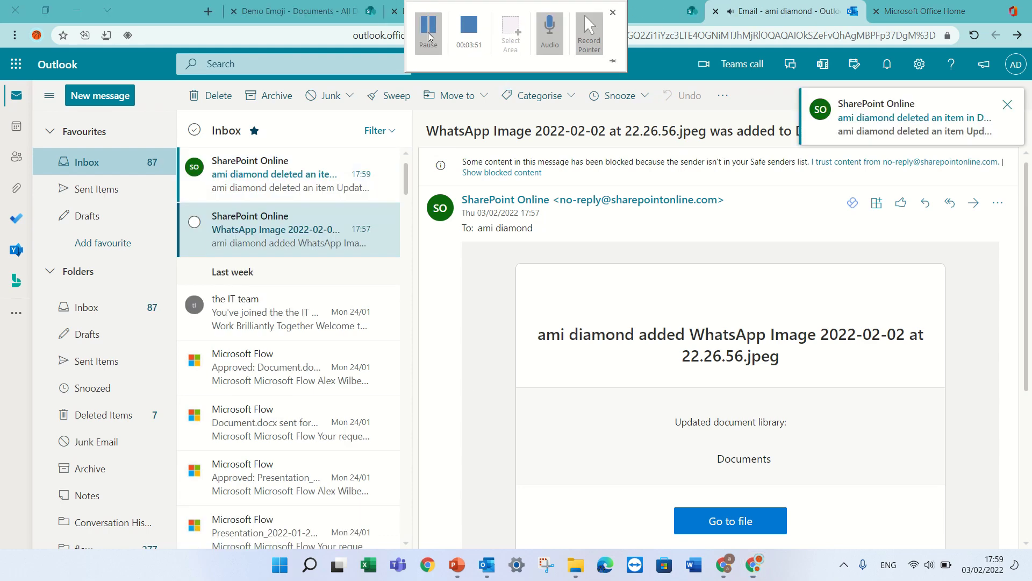
pyautogui.click(255, 185)
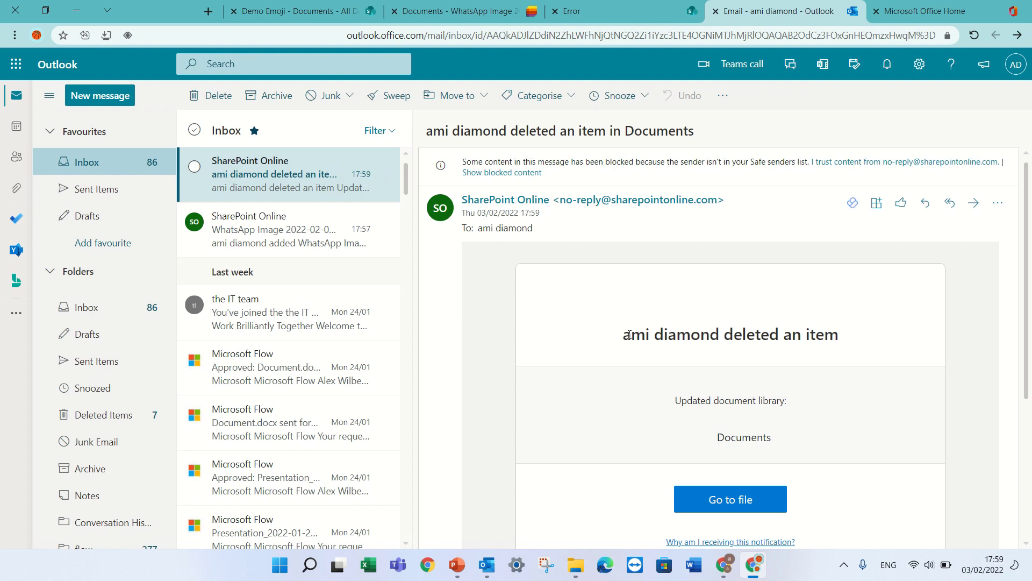
pyautogui.click(734, 500)
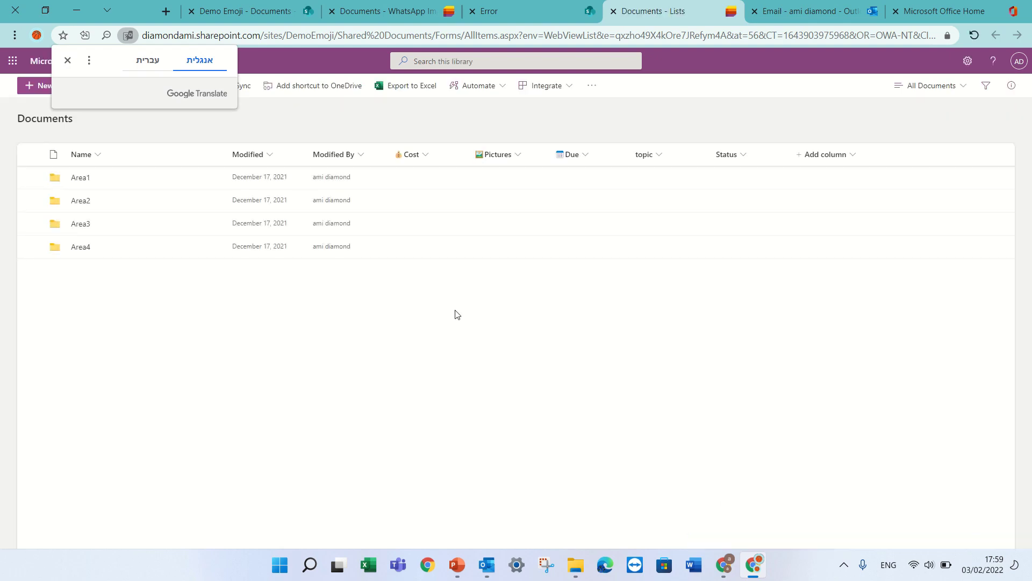
# - Dismiss the translation popup, open the Area1 folder and select its resume PDF
pyautogui.click(68, 61)
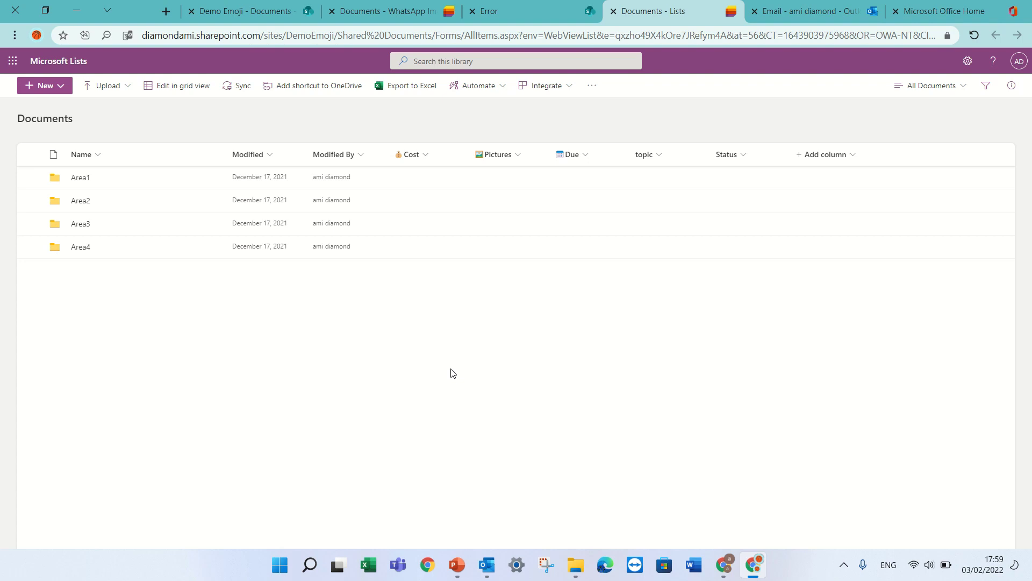
pyautogui.click(79, 179)
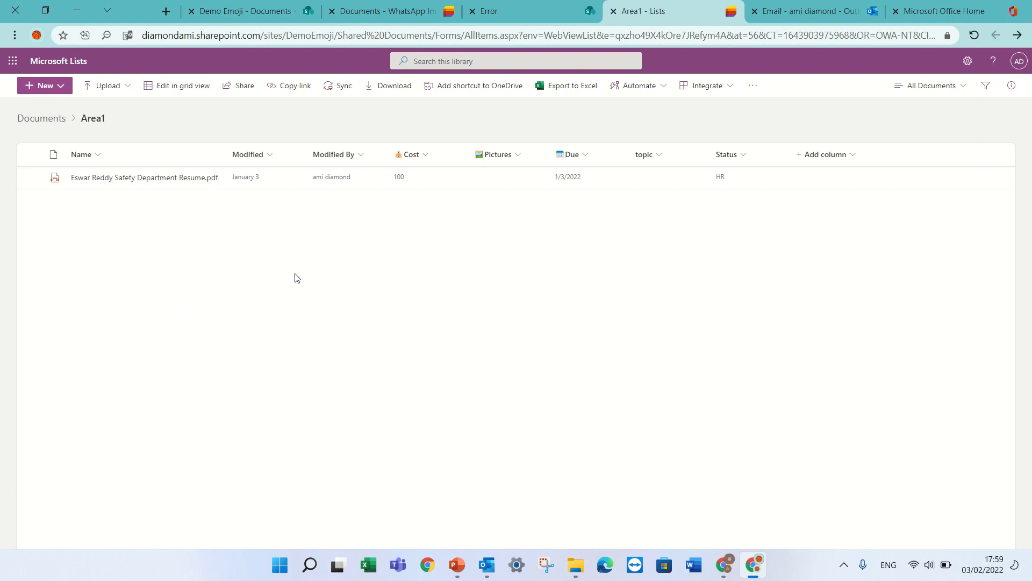
pyautogui.click(30, 178)
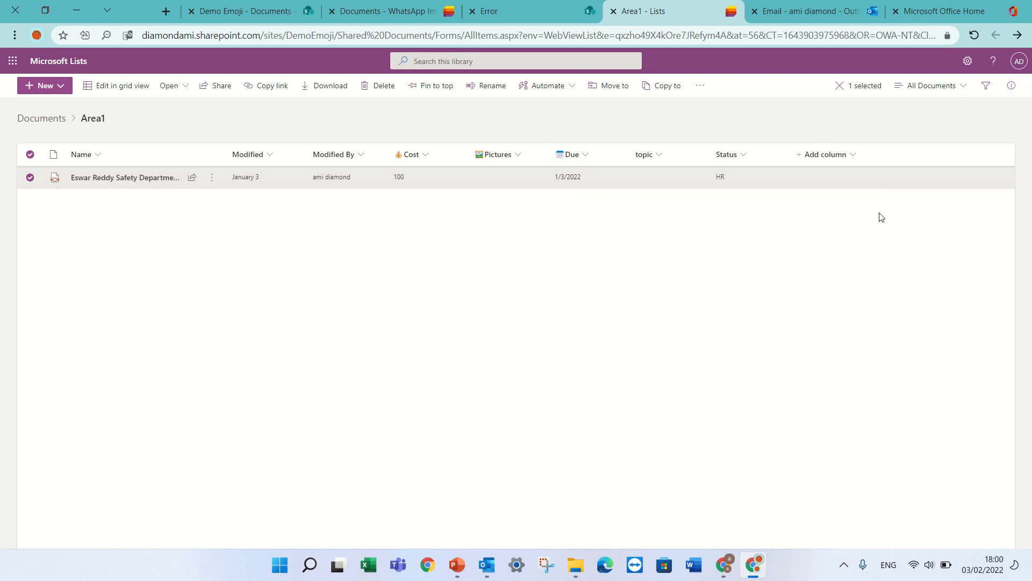
# - In the details pane, change the resume PDF's Due date from 1/3/2022 to 2/5/2022, then close the pane
pyautogui.click(1011, 86)
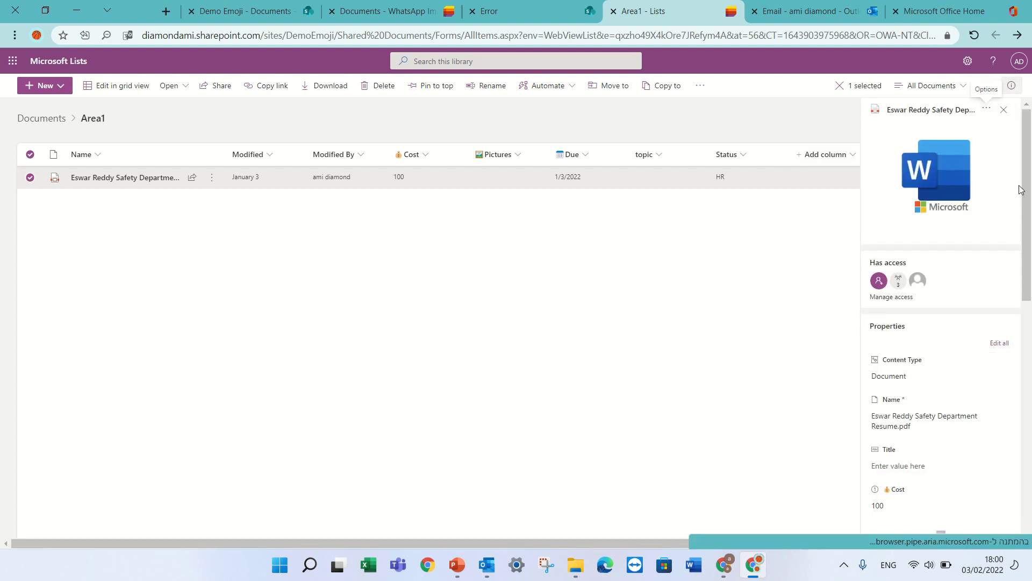
pyautogui.moveTo(1025, 196); pyautogui.dragTo(1024, 295)
pyautogui.scroll(-1, 1025, 295)
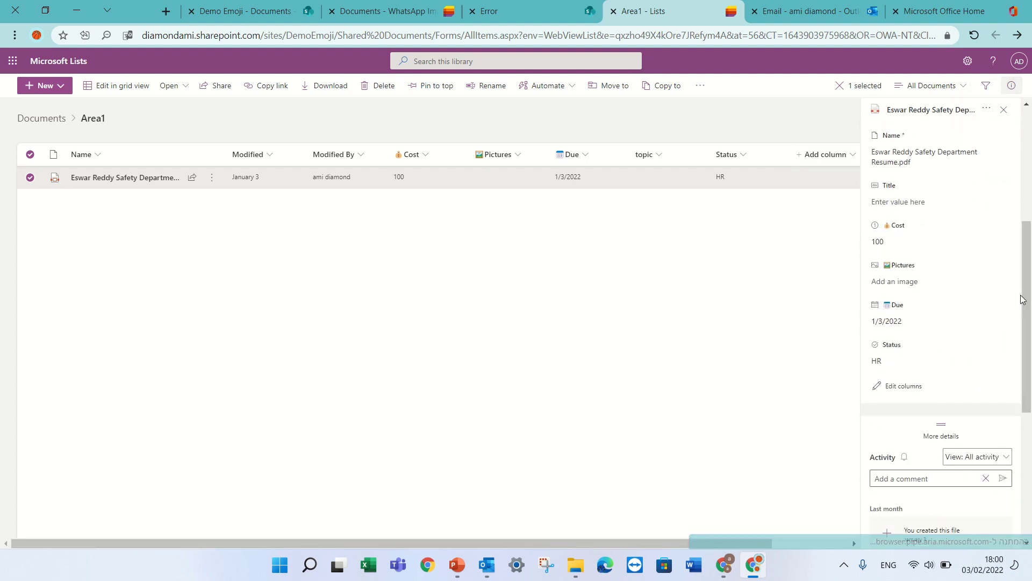
pyautogui.click(907, 323)
pyautogui.click(999, 325)
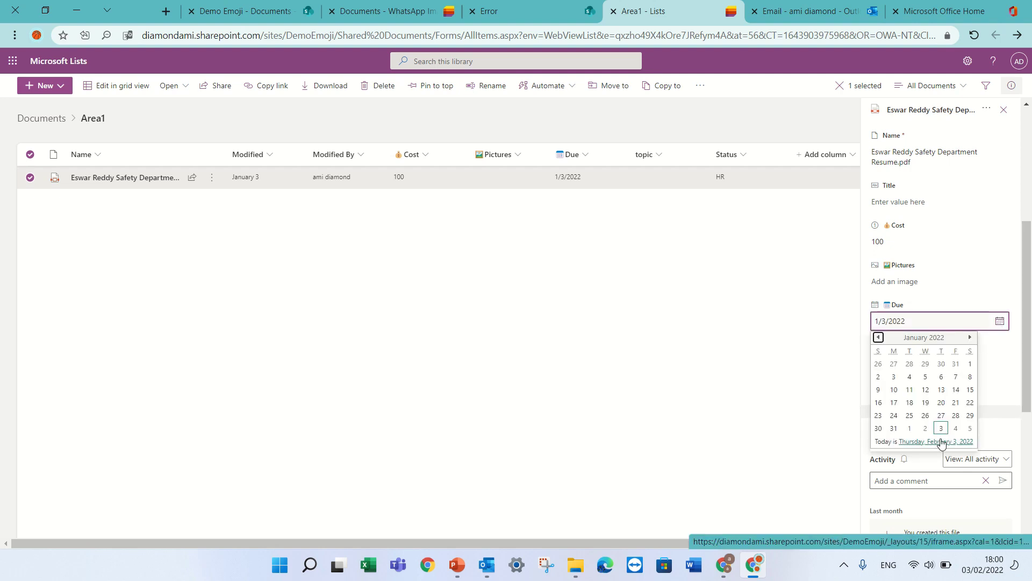
pyautogui.click(970, 428)
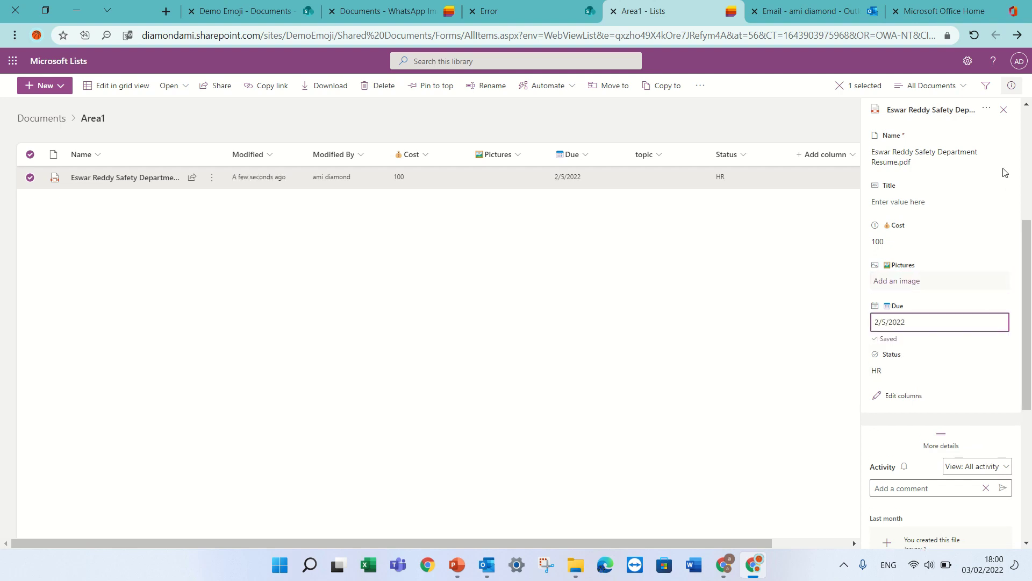
pyautogui.click(1004, 110)
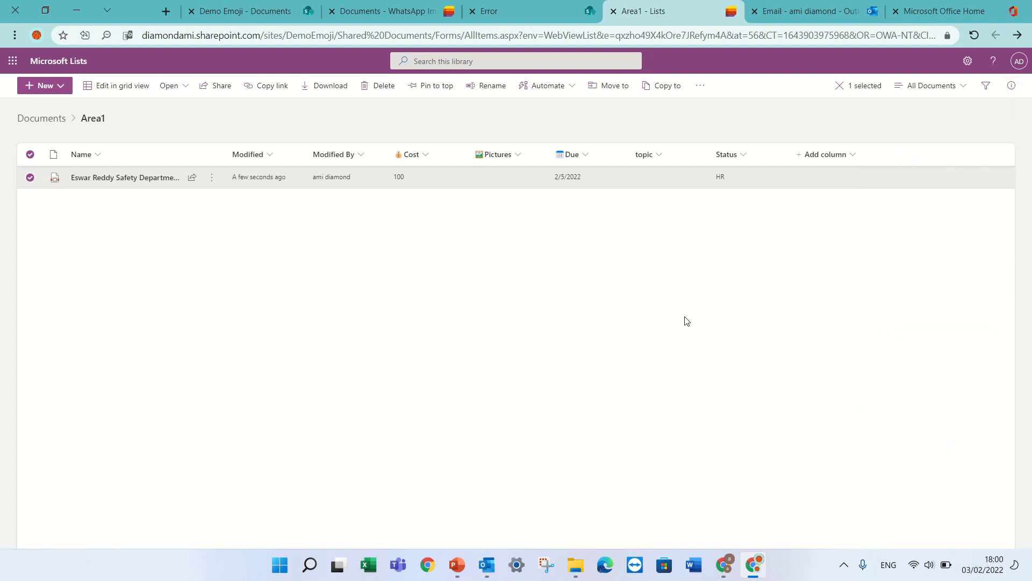
pyautogui.moveTo(482, 4)
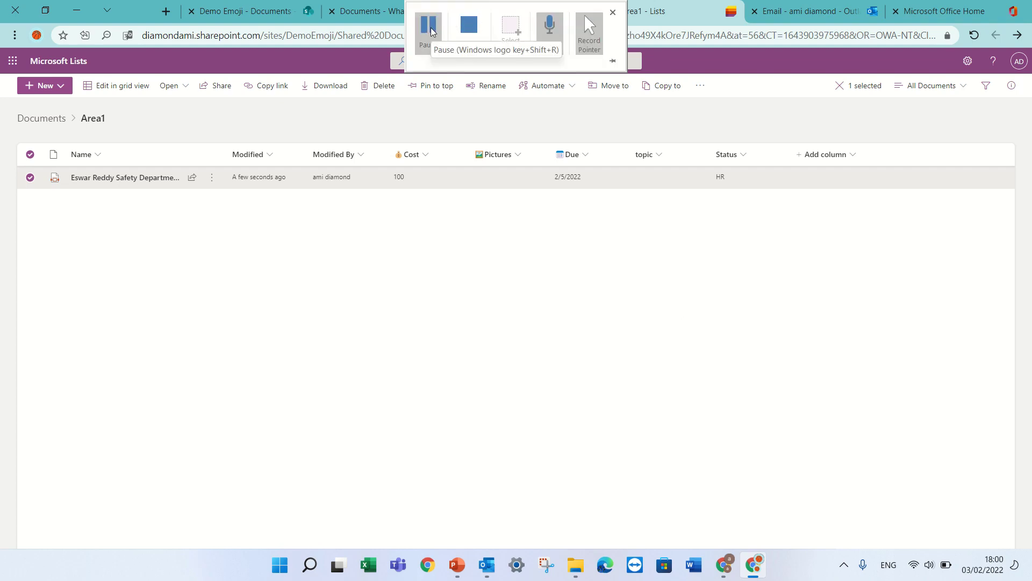
# - Switch to Outlook and open the newest SharePoint email about the 2/5/2022 Due date change
pyautogui.hotkey('ctrl', 'Tab')
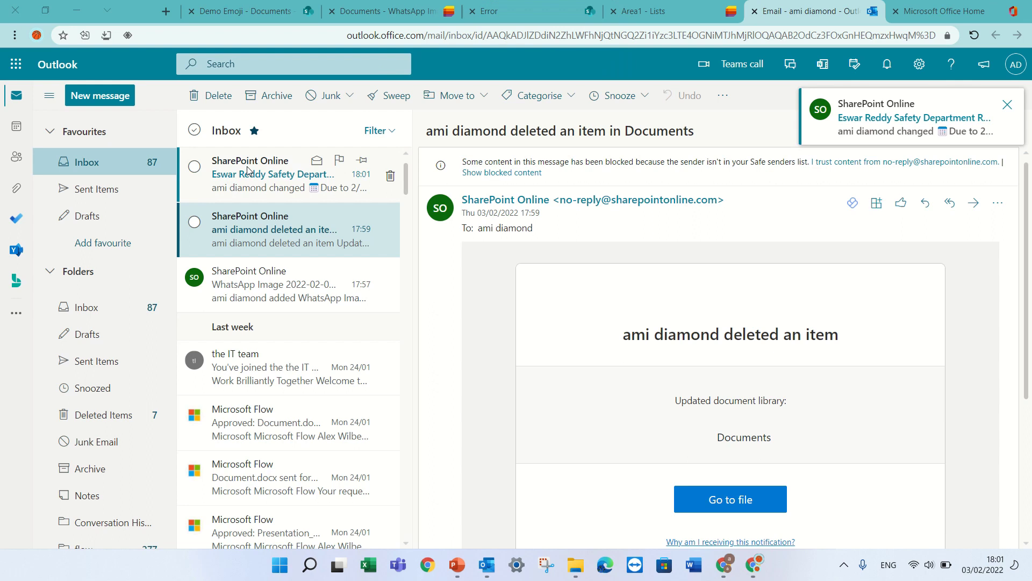
pyautogui.click(270, 172)
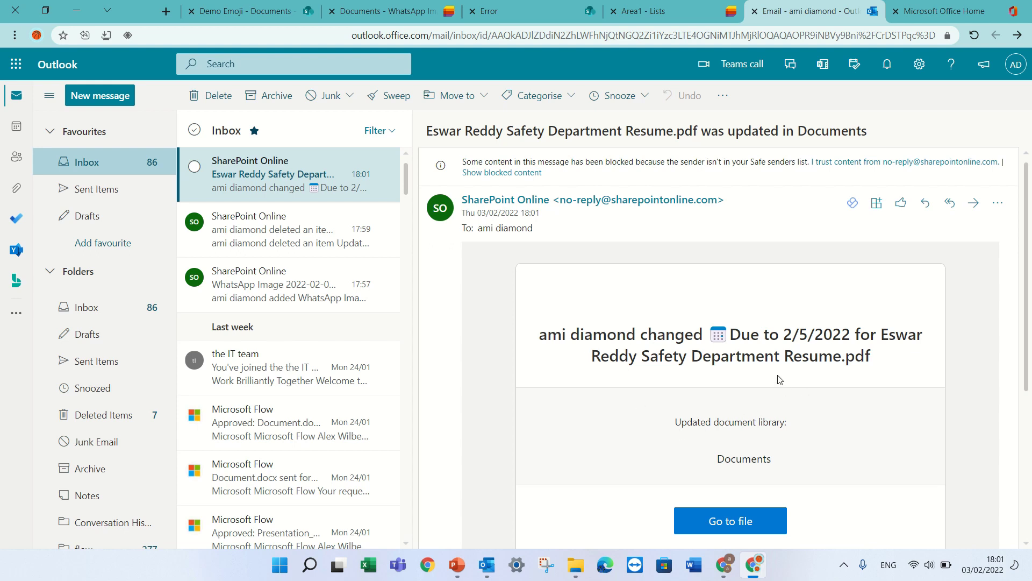
# - Return to the Demo Emoji Documents library, open Area1 and select the resume PDF
pyautogui.click(390, 15)
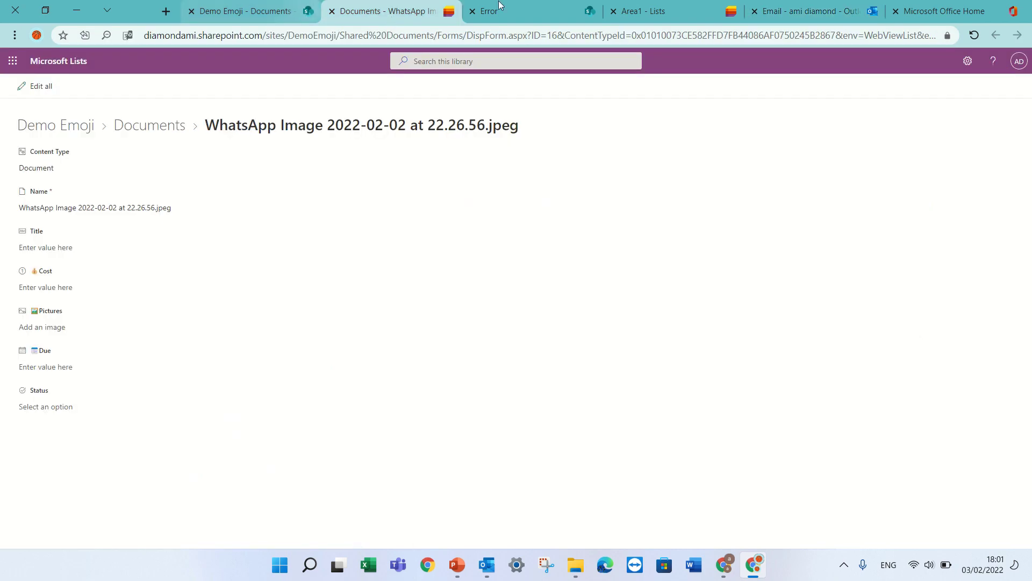
pyautogui.click(254, 15)
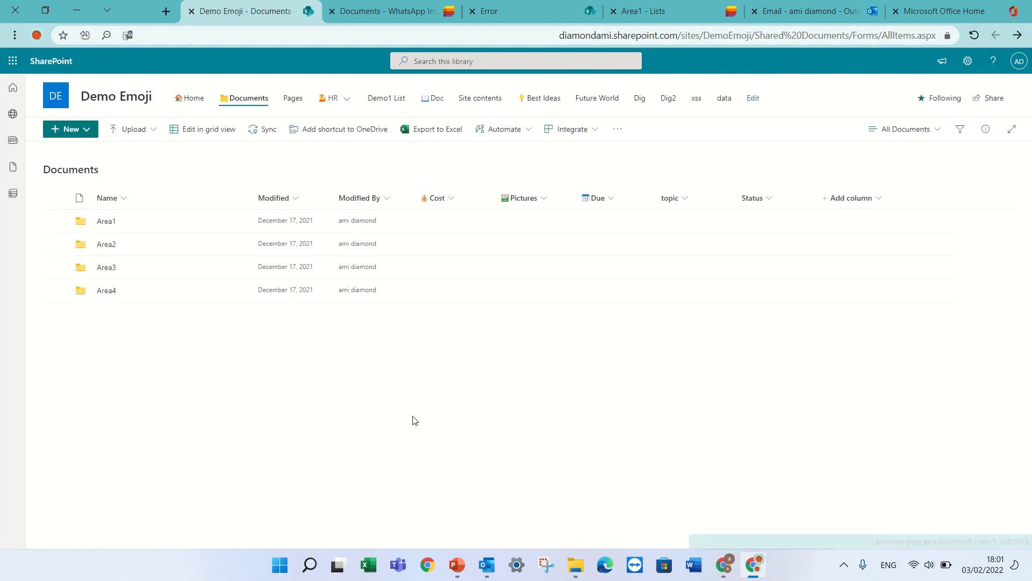
pyautogui.click(104, 221)
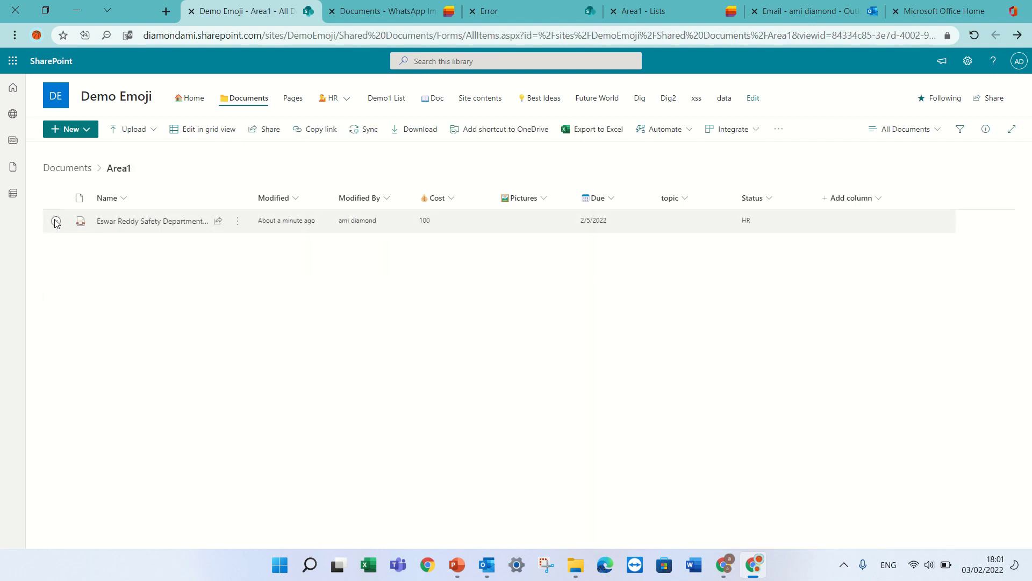
pyautogui.click(56, 221)
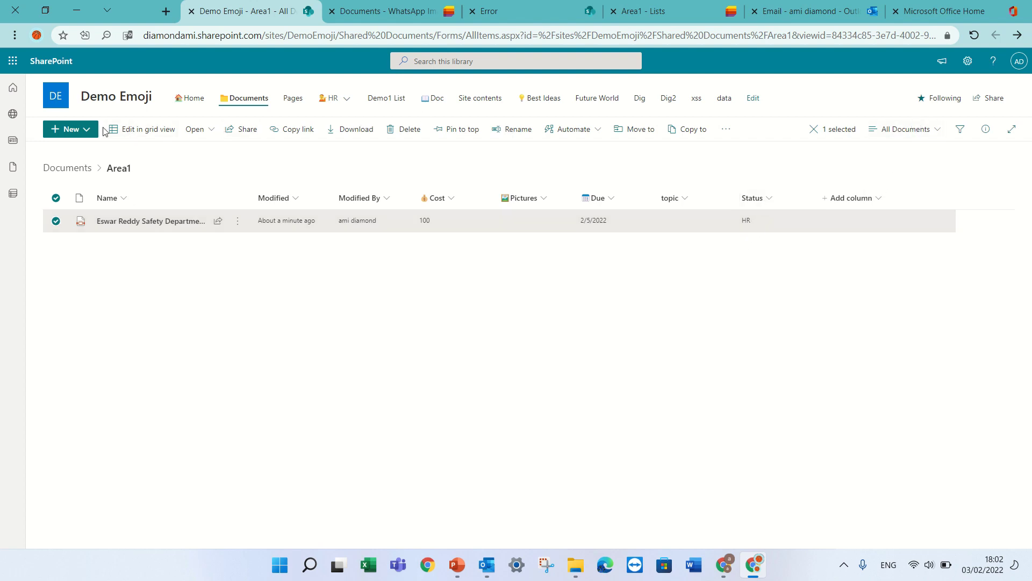
# - In grid view, replace the resume's Status HR with IT, then exit grid view
pyautogui.click(135, 129)
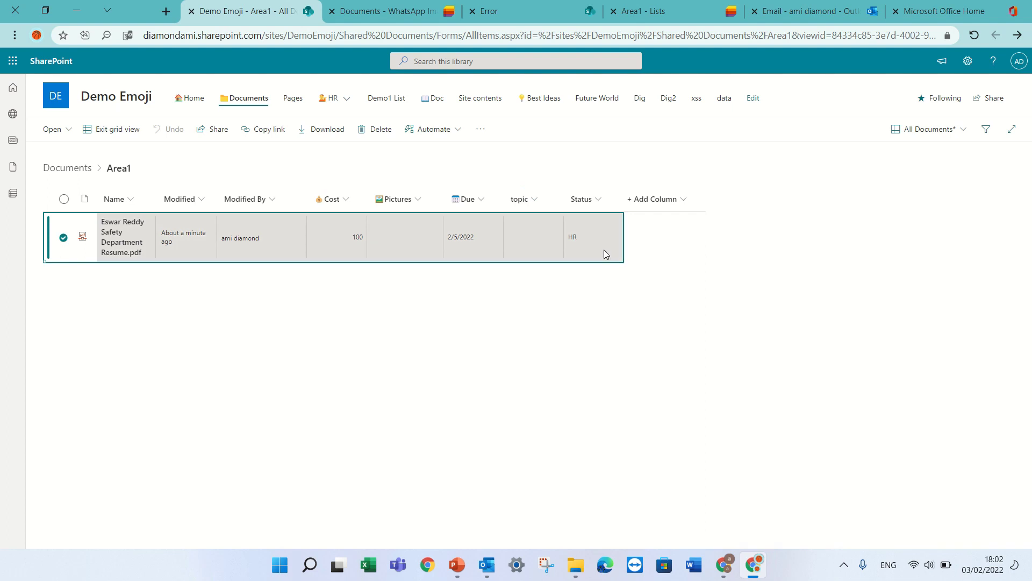
pyautogui.click(583, 234)
pyautogui.click(587, 237)
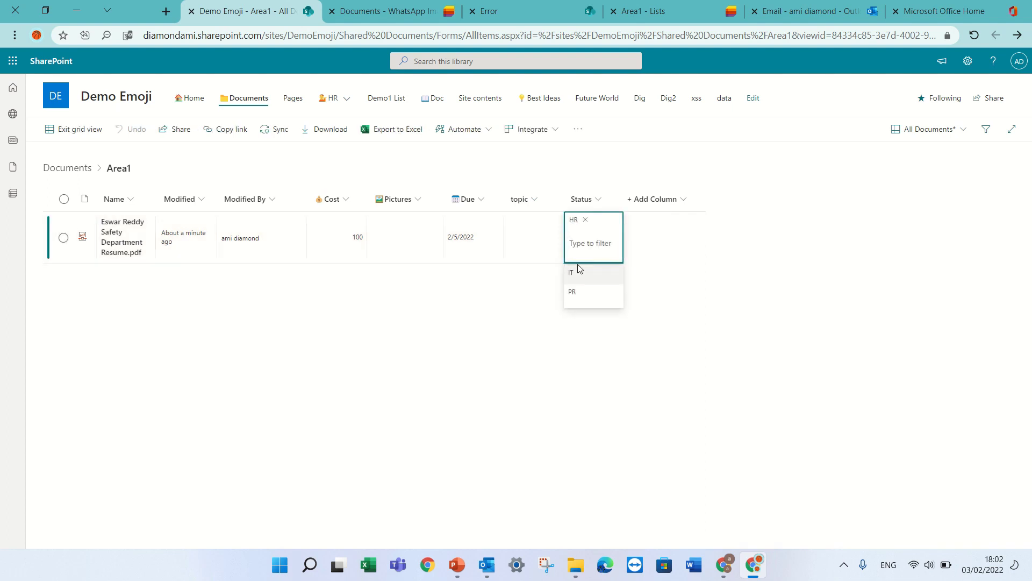
pyautogui.click(586, 219)
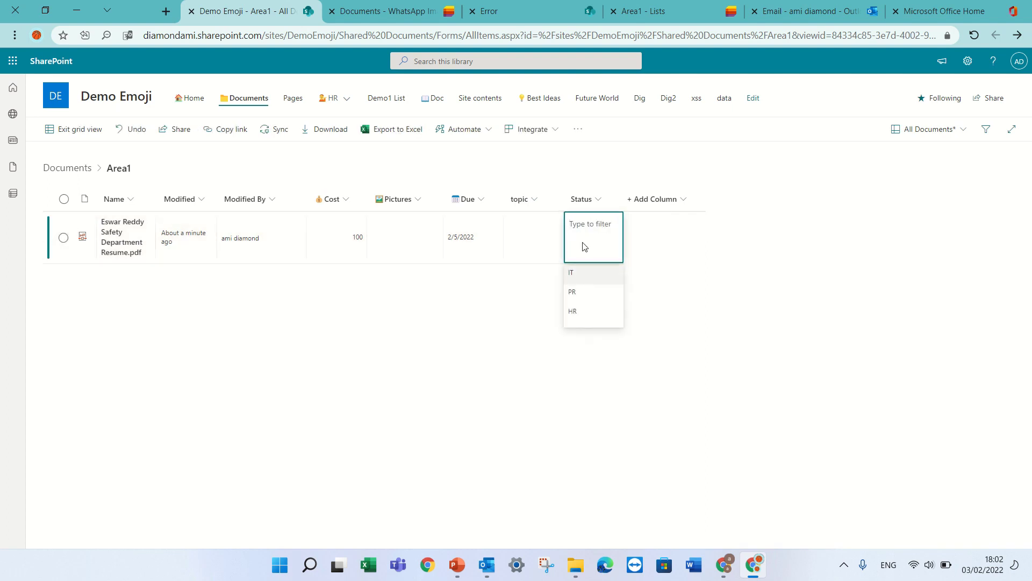
pyautogui.click(576, 274)
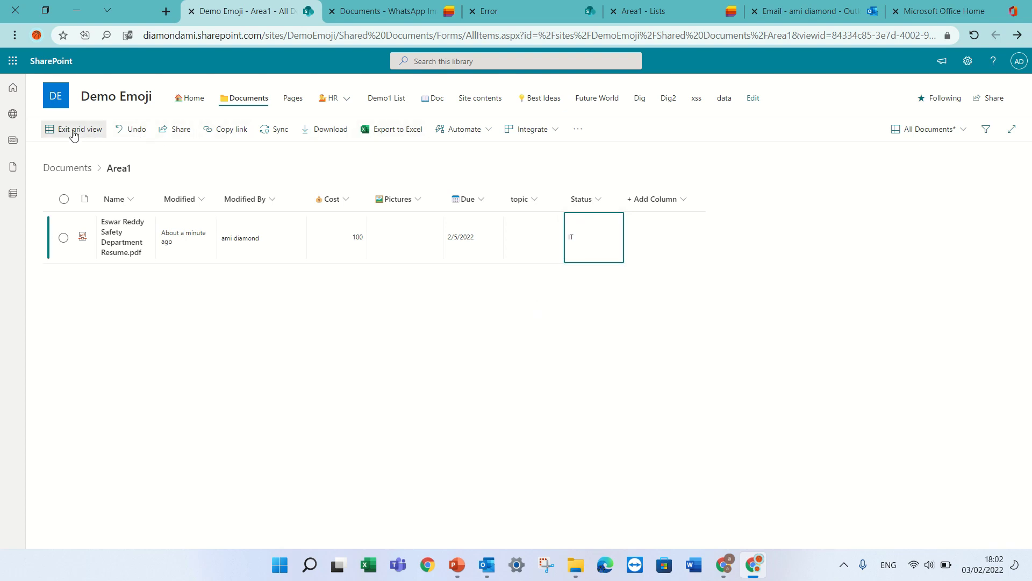
pyautogui.click(74, 132)
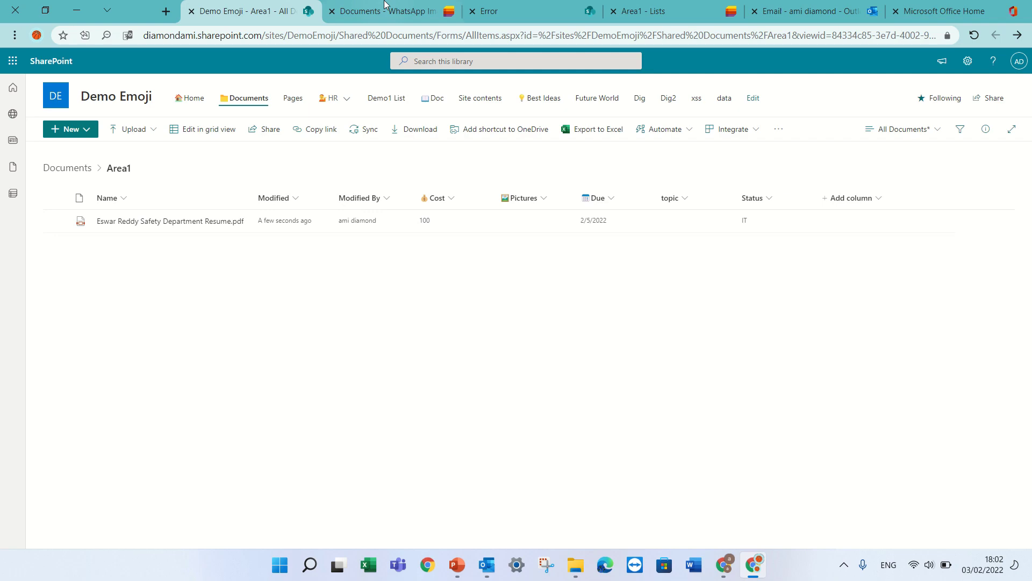
pyautogui.moveTo(409, 4)
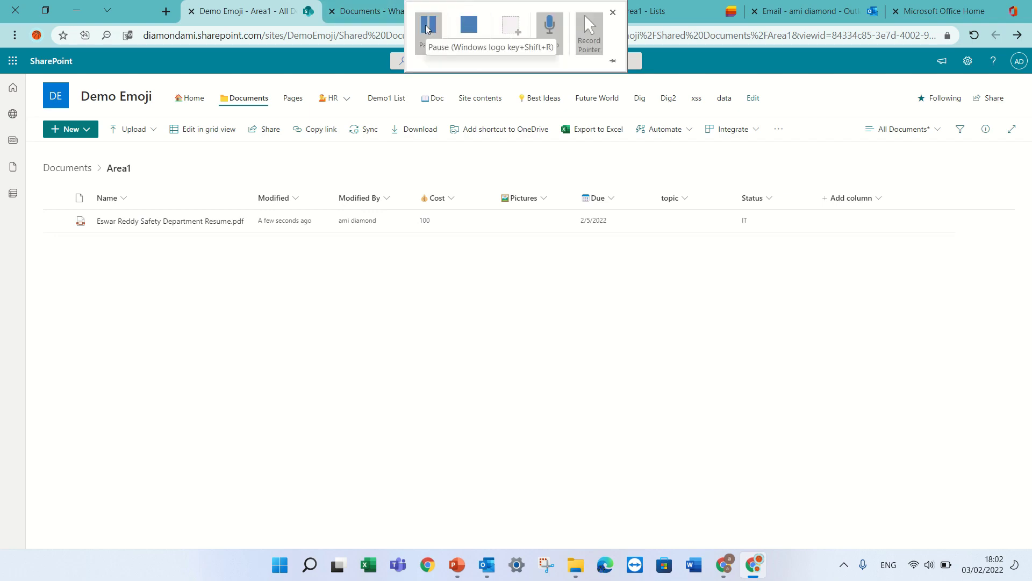
# - Open the top Inbox email 'sharePointwiz.png was updated in Documents' reporting Status changed to IT
pyautogui.click(427, 29)
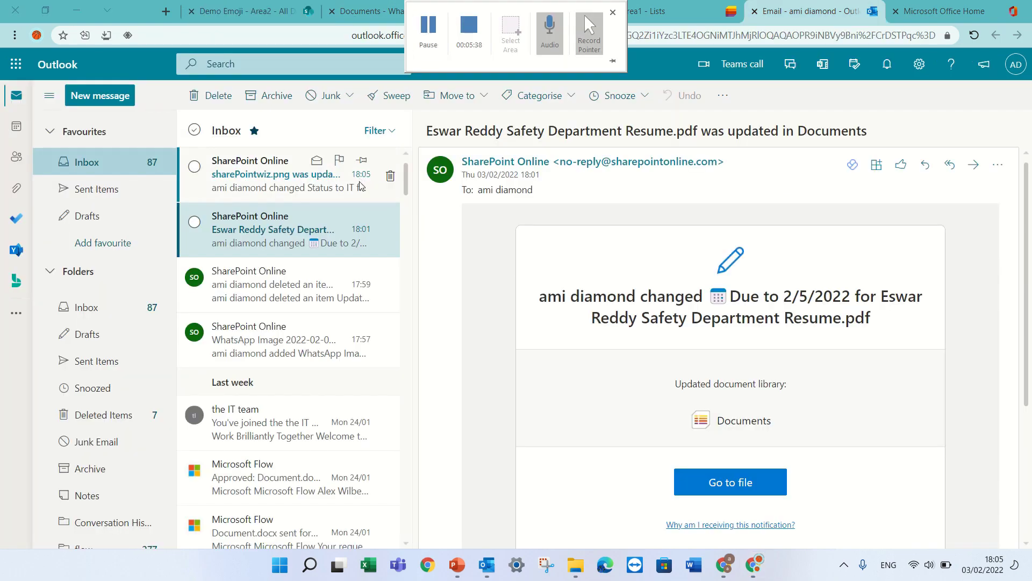
pyautogui.click(266, 180)
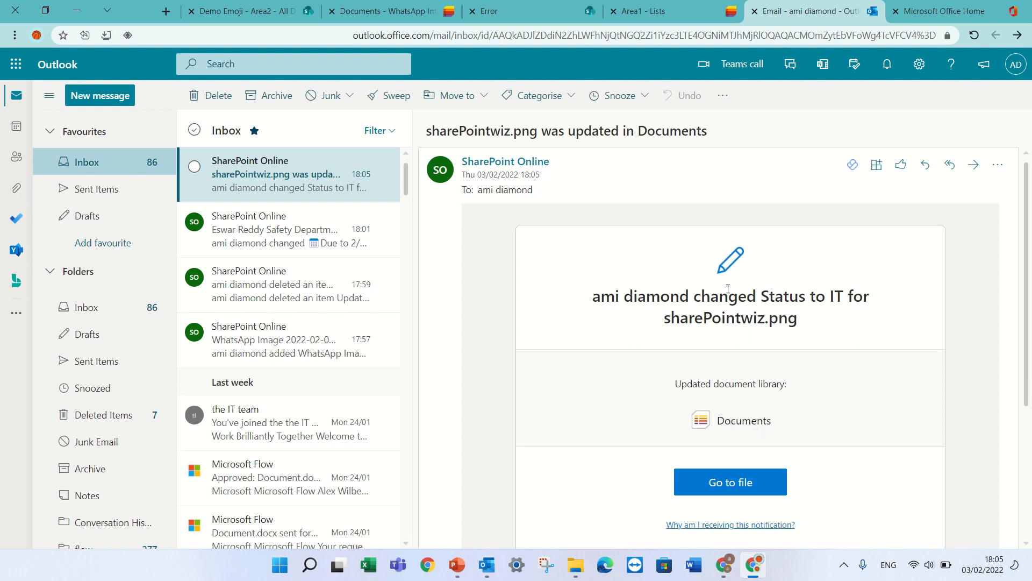
# - Go back to the Documents library root, then start and cancel a new rule from Automate
pyautogui.click(265, 15)
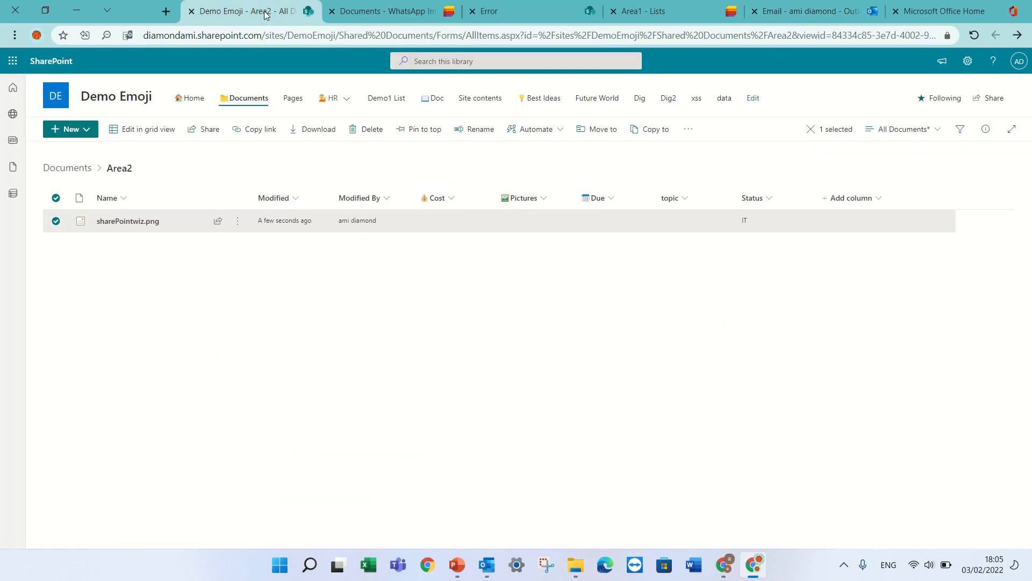
pyautogui.click(63, 173)
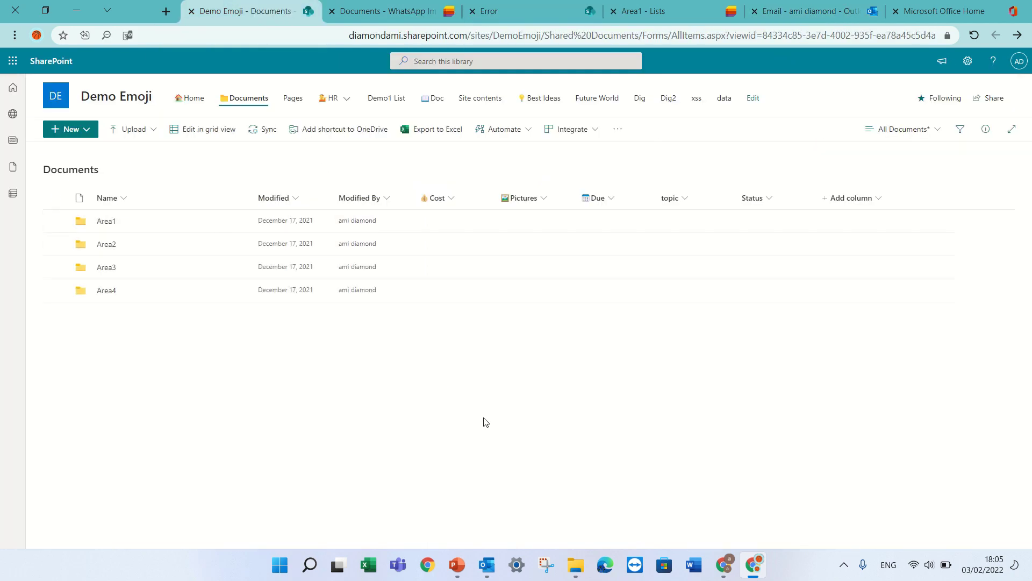
pyautogui.click(505, 136)
pyautogui.moveTo(532, 177)
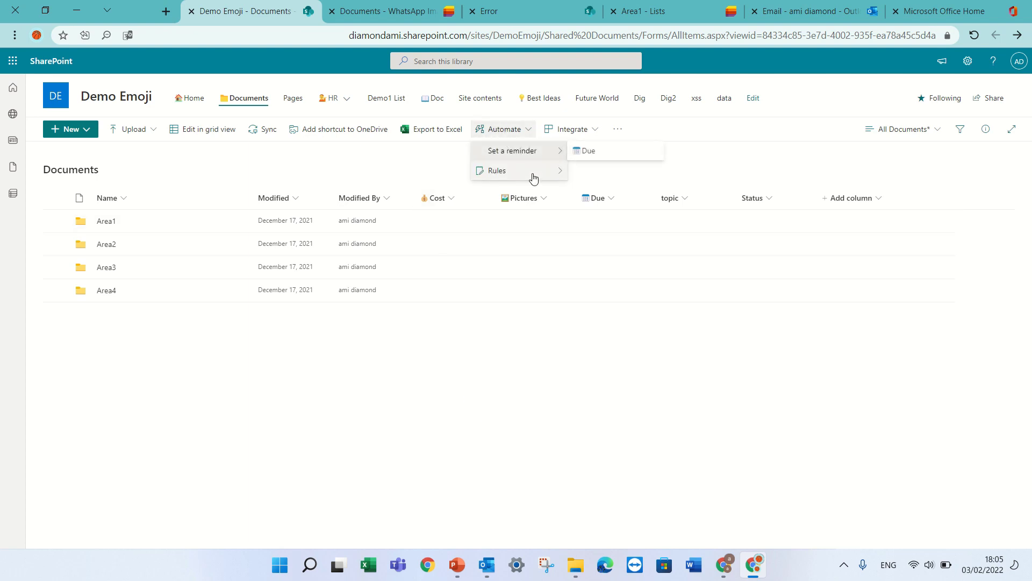
pyautogui.click(624, 176)
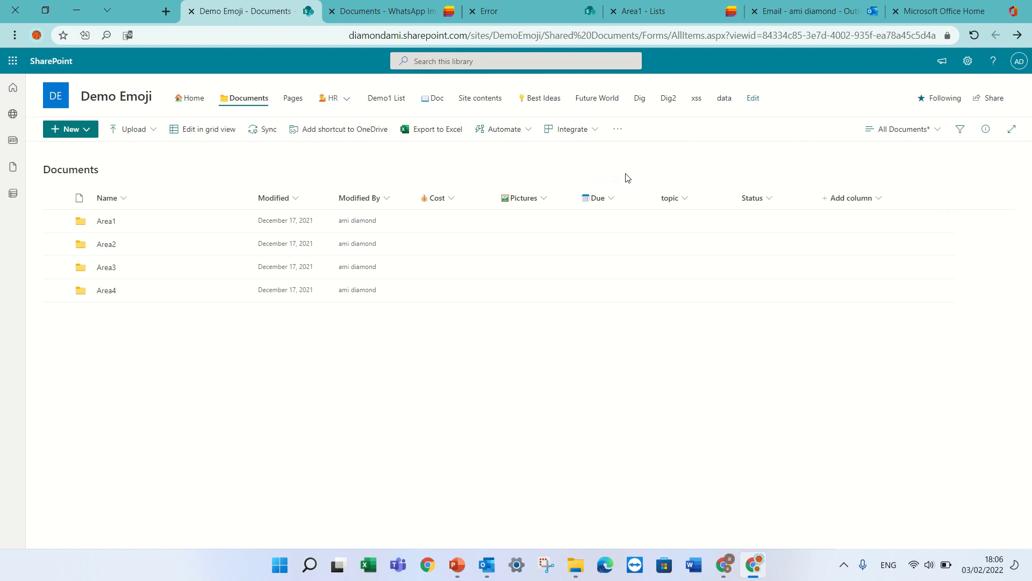
pyautogui.click(830, 135)
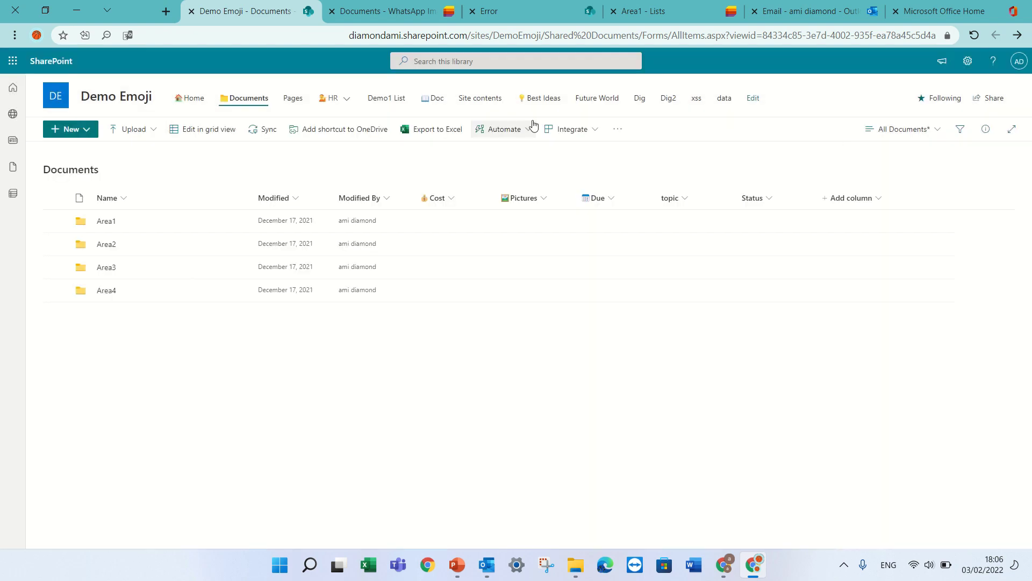
pyautogui.click(314, 98)
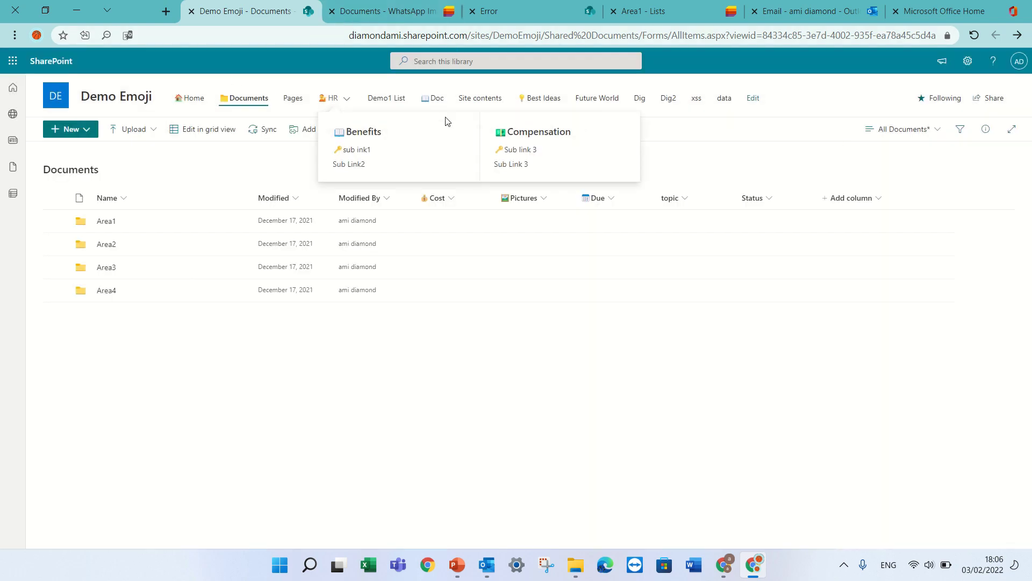
# - Open Demo1 List, then start and cancel creating a rule from its Automate menu
pyautogui.click(397, 101)
pyautogui.click(398, 99)
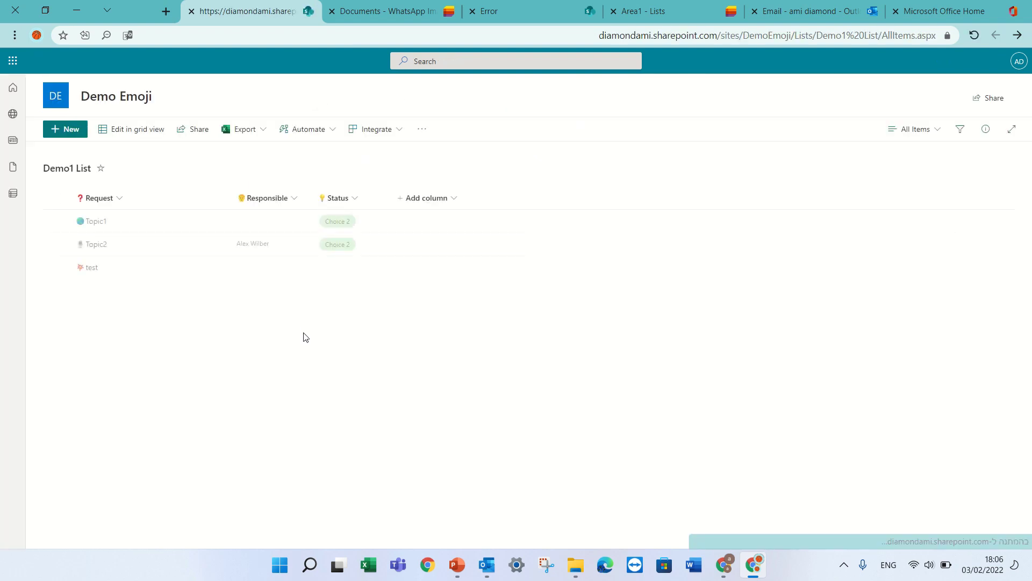
pyautogui.click(324, 133)
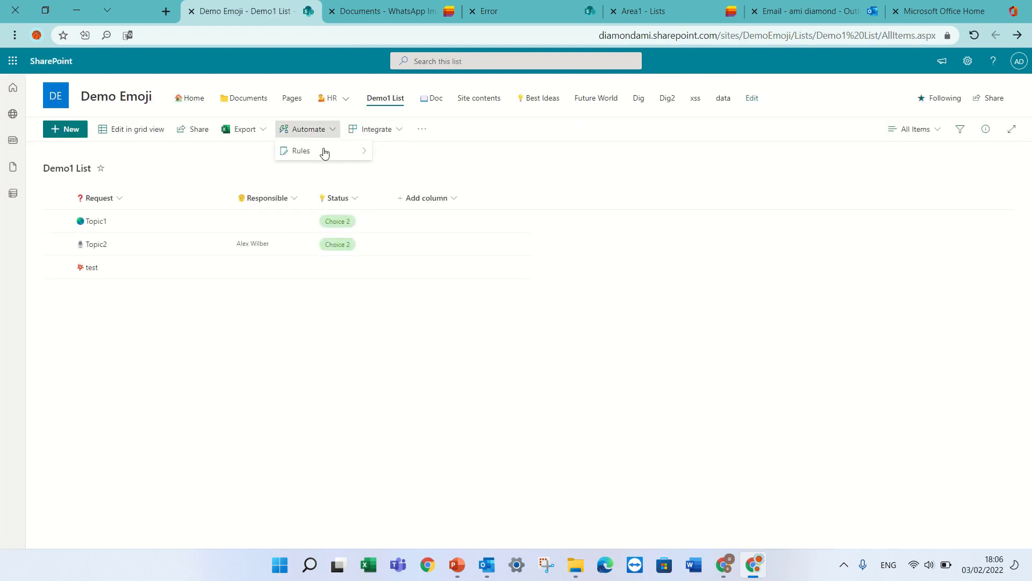
pyautogui.moveTo(325, 153)
pyautogui.click(392, 151)
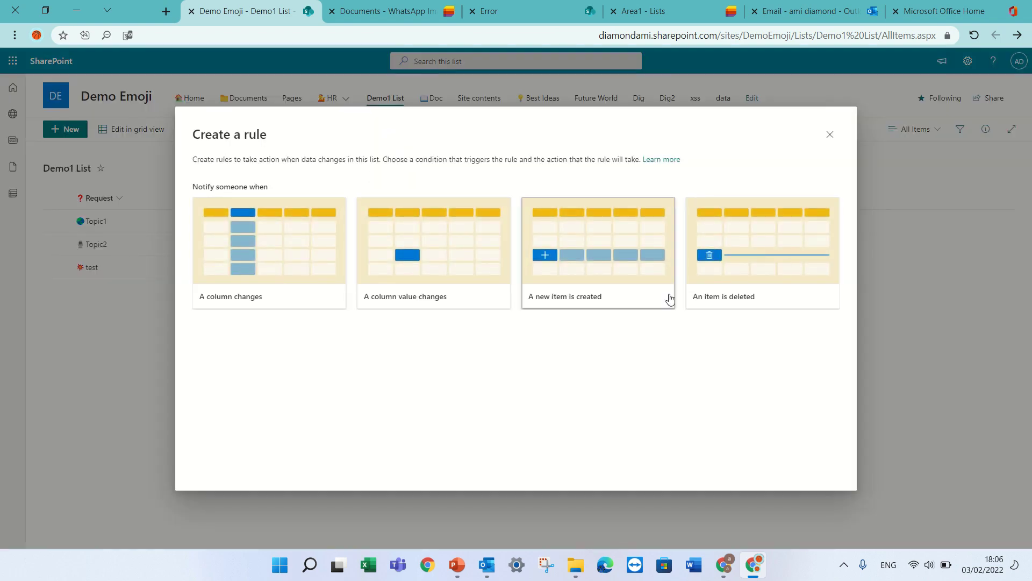
pyautogui.click(829, 136)
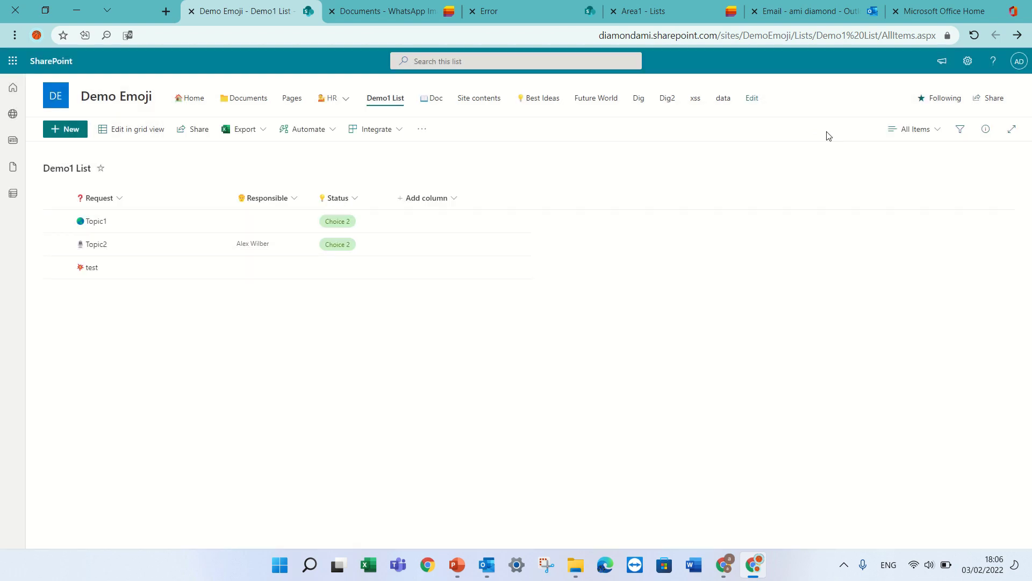